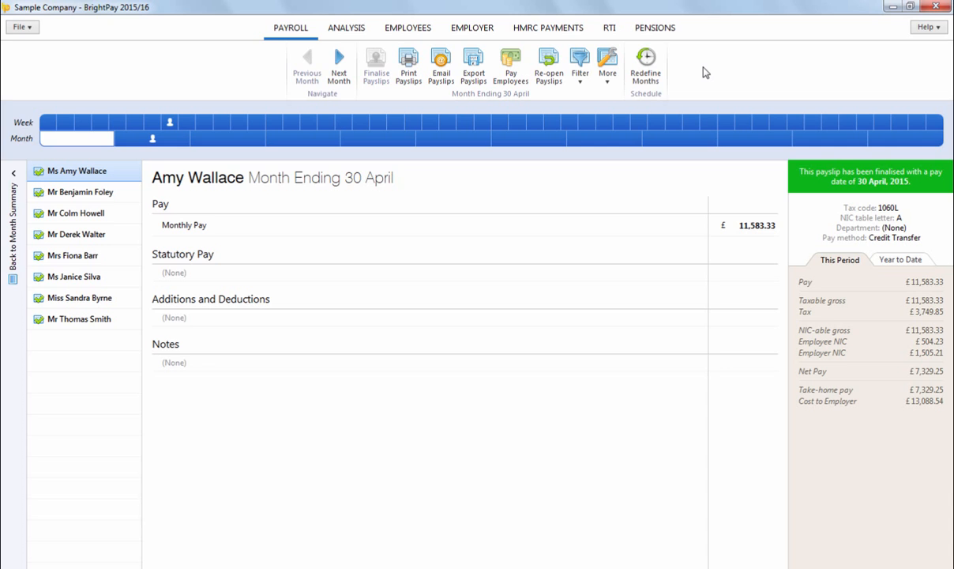
# Add a SIMPLY! Auto Enrolment Solutions pension scheme with the scheme reference AB123.
pyautogui.click(668, 28)
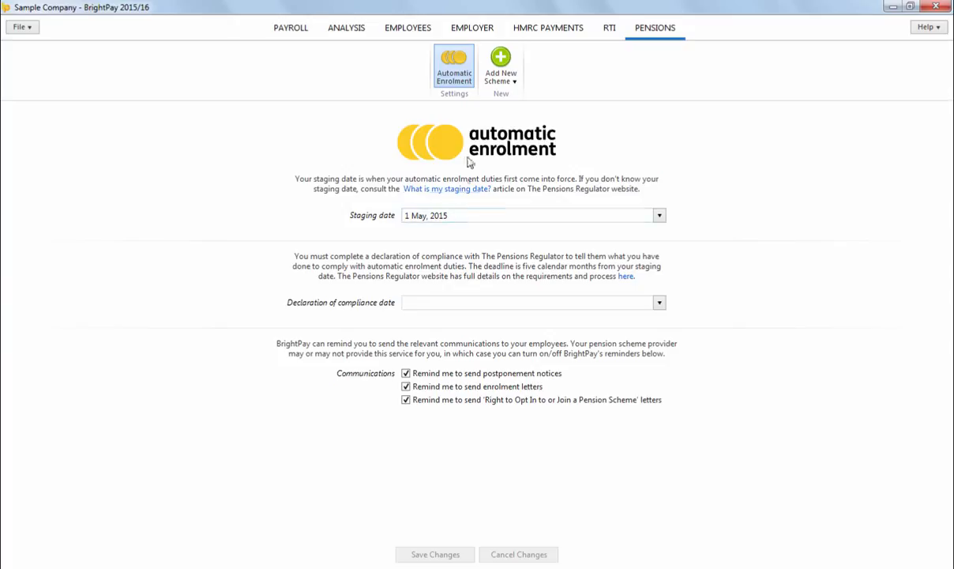
pyautogui.click(500, 79)
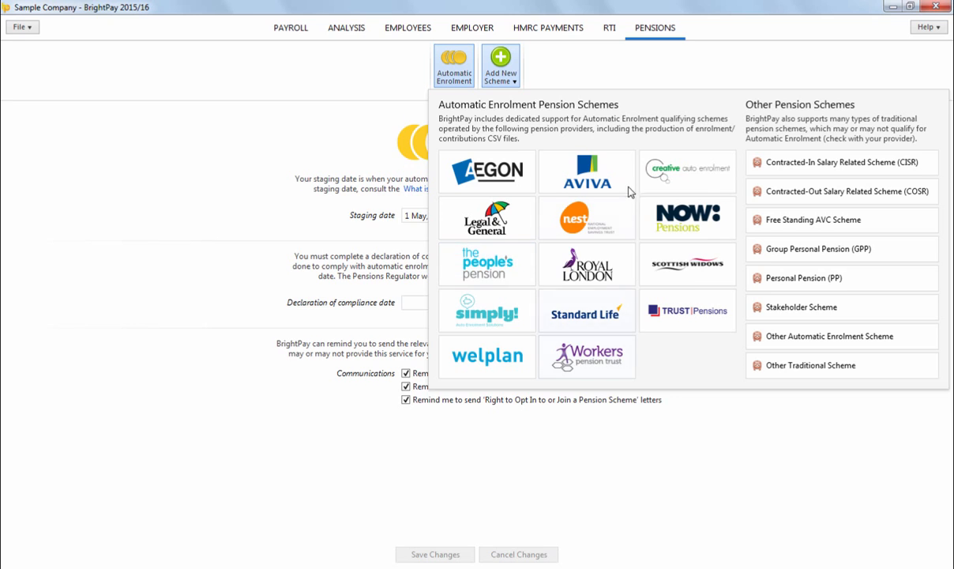
pyautogui.click(500, 323)
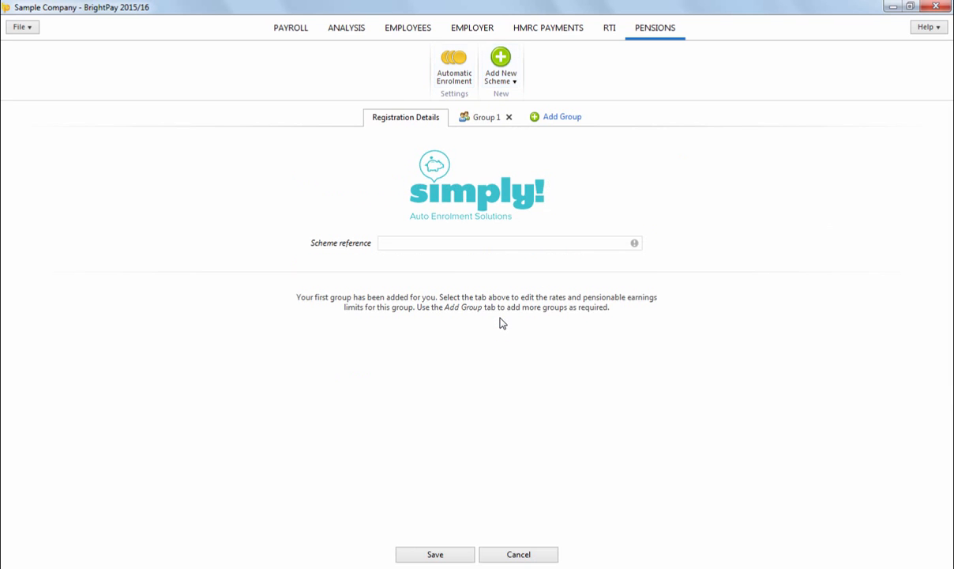
pyautogui.click(438, 242)
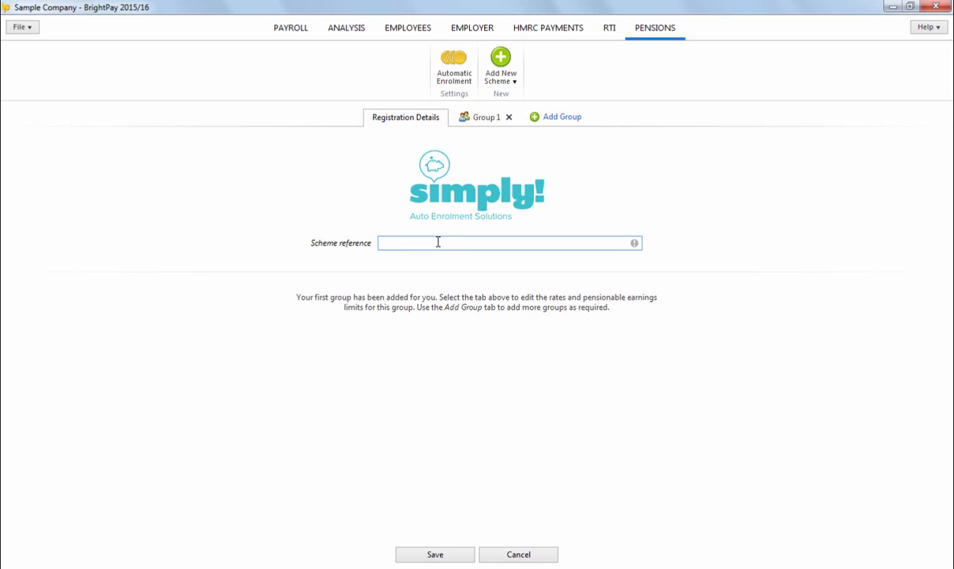
pyautogui.write('AB123')
# Name the scheme's first group Monthly, keeping phased minimum rates and standard qualifying earnings, and save the scheme with letter reminders turned off.
pyautogui.click(486, 120)
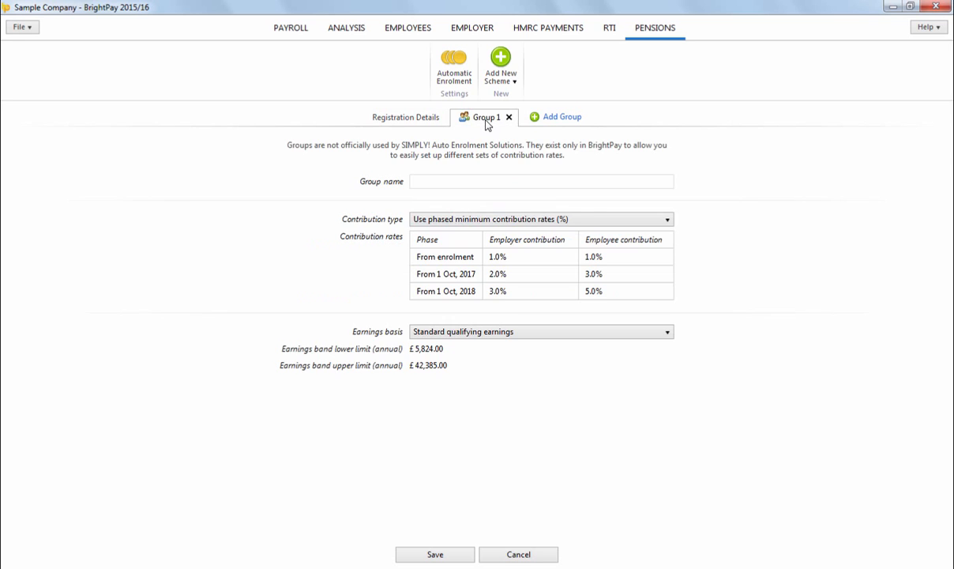
pyautogui.click(460, 181)
pyautogui.write('Monthly')
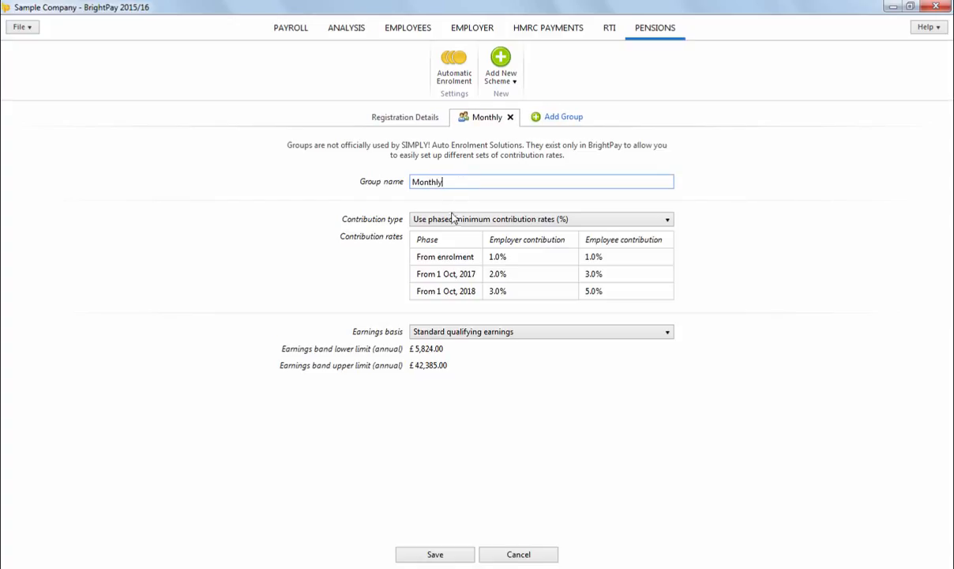
pyautogui.click(453, 219)
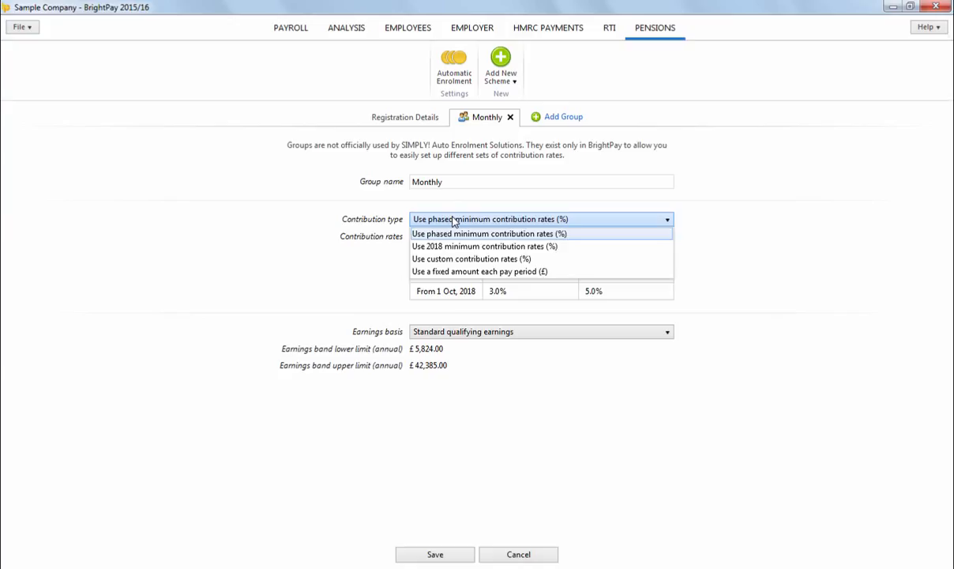
pyautogui.click(453, 221)
pyautogui.click(465, 336)
pyautogui.click(467, 338)
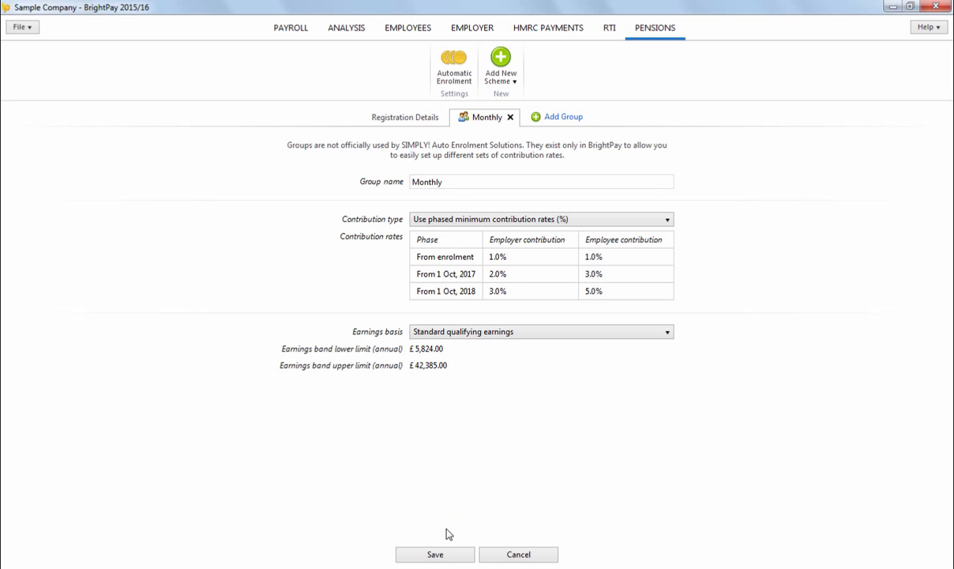
pyautogui.click(439, 556)
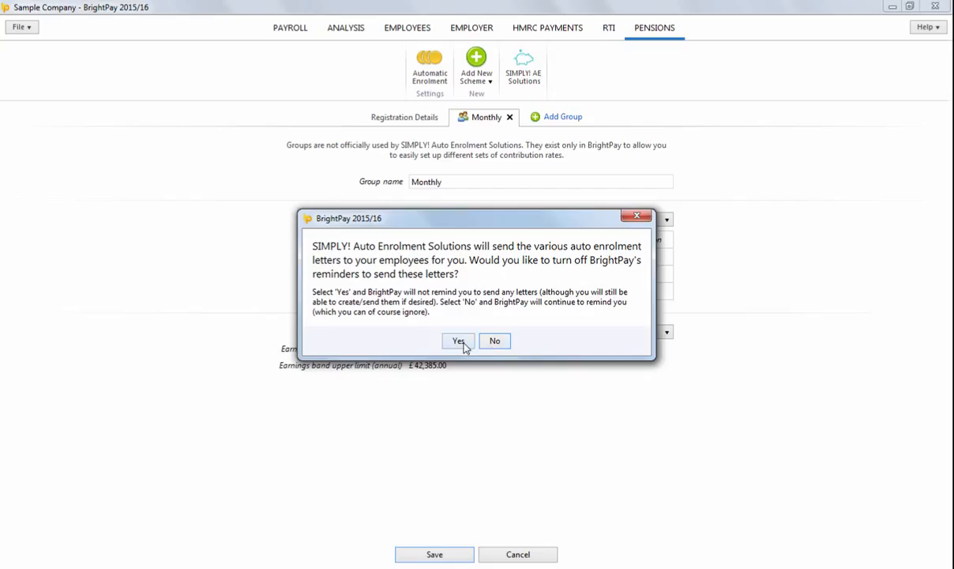
pyautogui.click(463, 345)
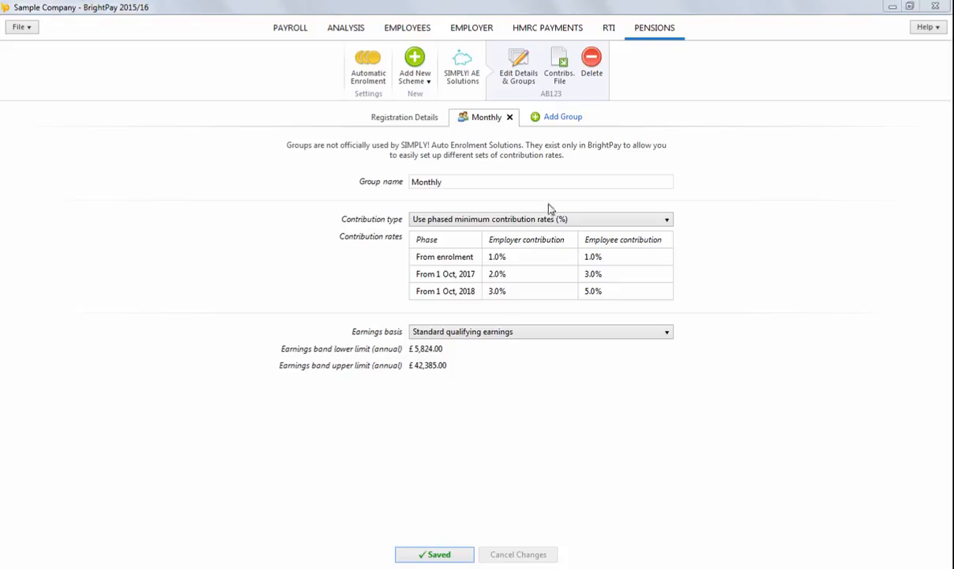
# Export the SIMPLY! contributions CSV file for Month 1 (ending 30 April) with all employees included, and save it.
pyautogui.click(561, 85)
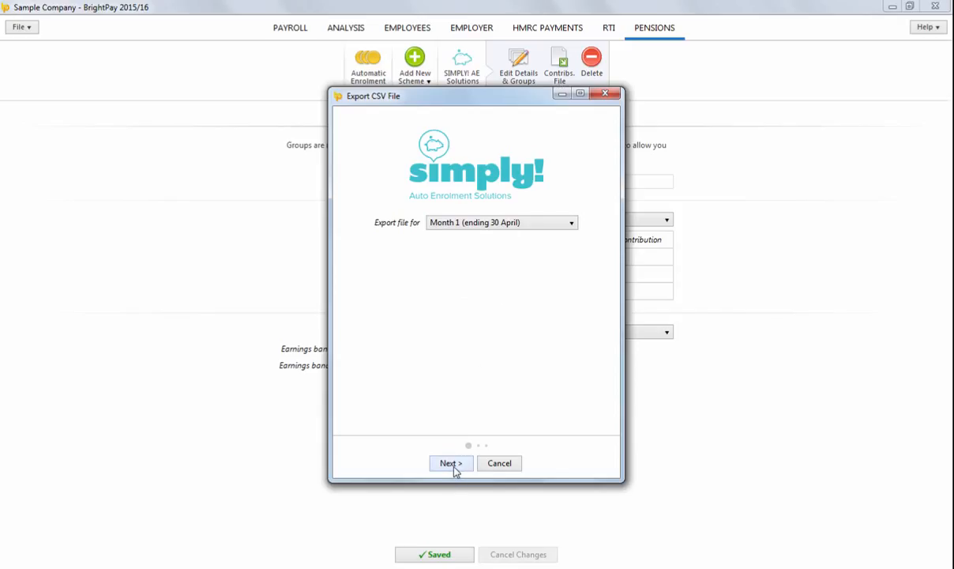
pyautogui.click(476, 224)
pyautogui.click(475, 223)
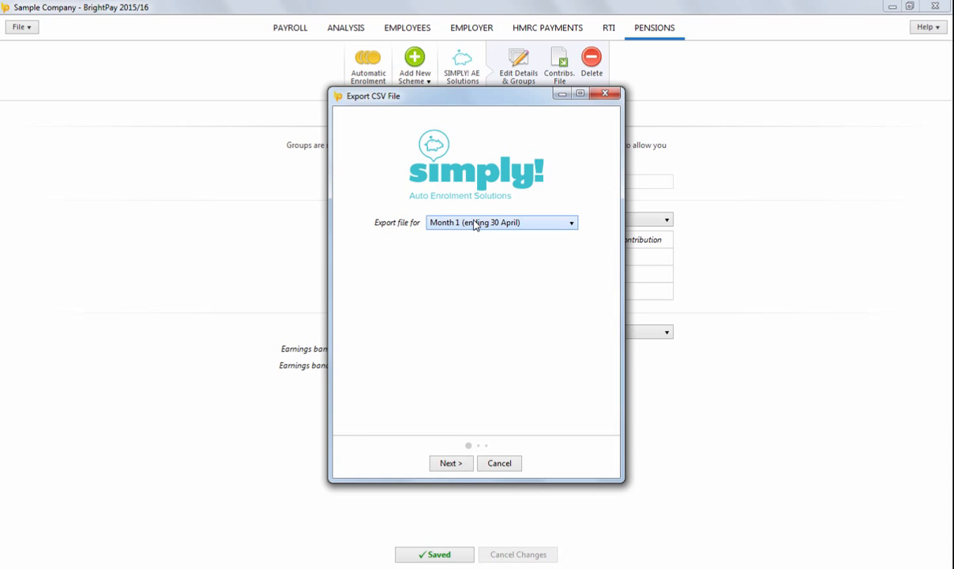
pyautogui.click(450, 463)
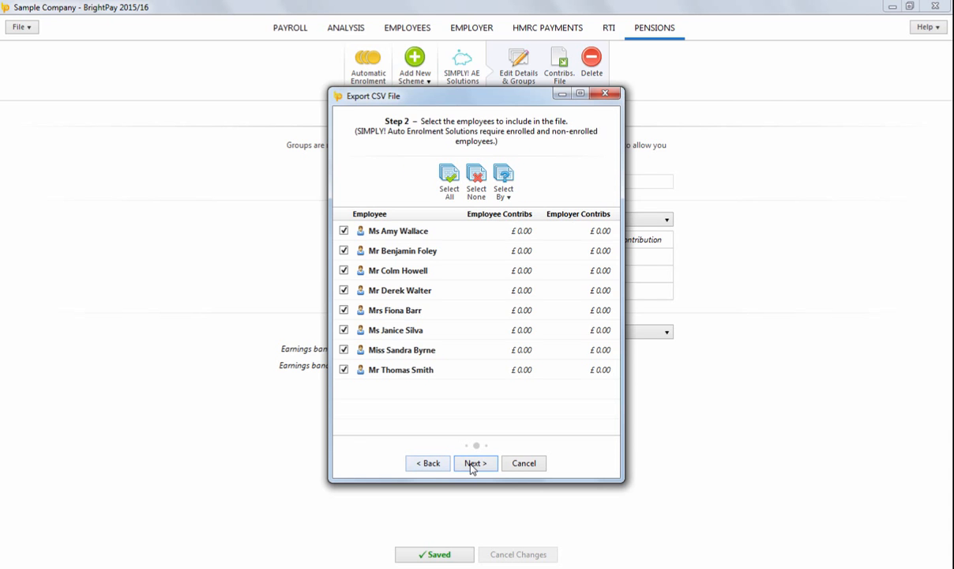
pyautogui.click(473, 464)
pyautogui.click(474, 463)
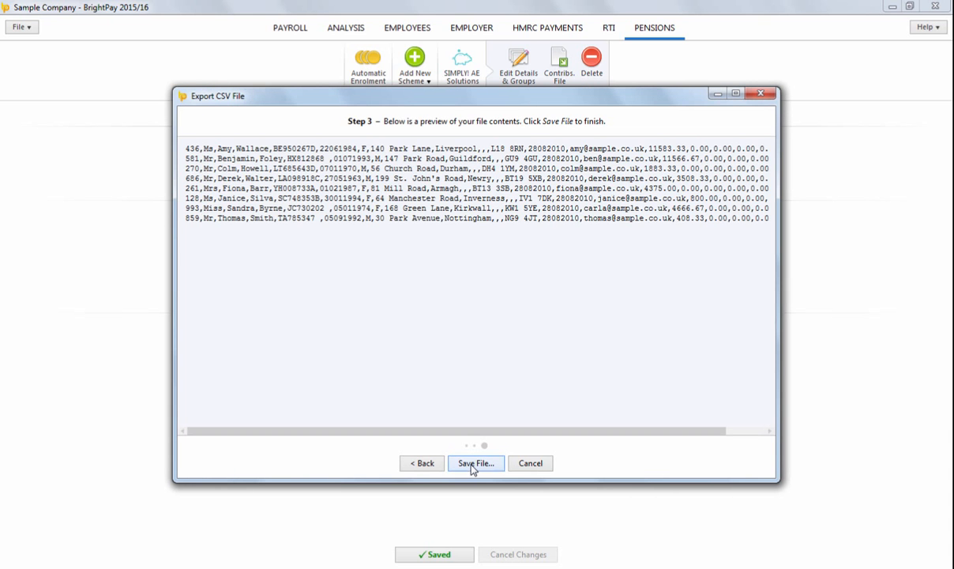
pyautogui.click(540, 377)
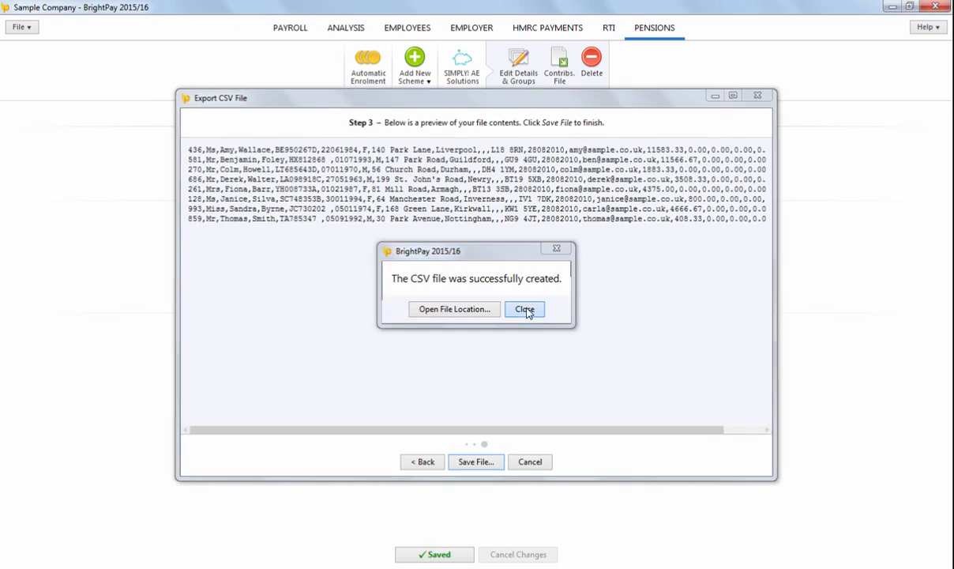
pyautogui.click(526, 310)
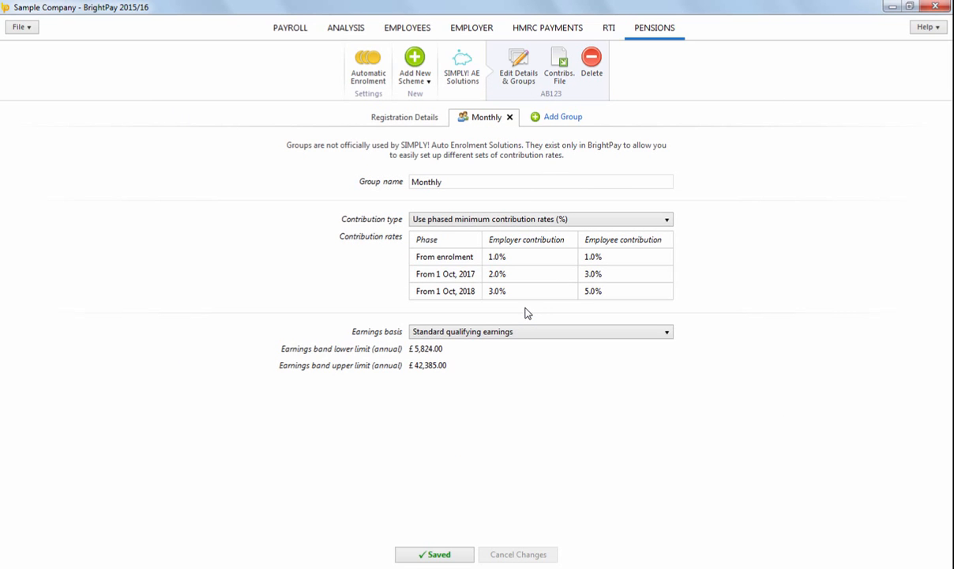
# In the payroll month ending 31 May, enrol the first listed employee in the Monthly scheme from 1 May, 2015 with relief at source.
pyautogui.click(282, 31)
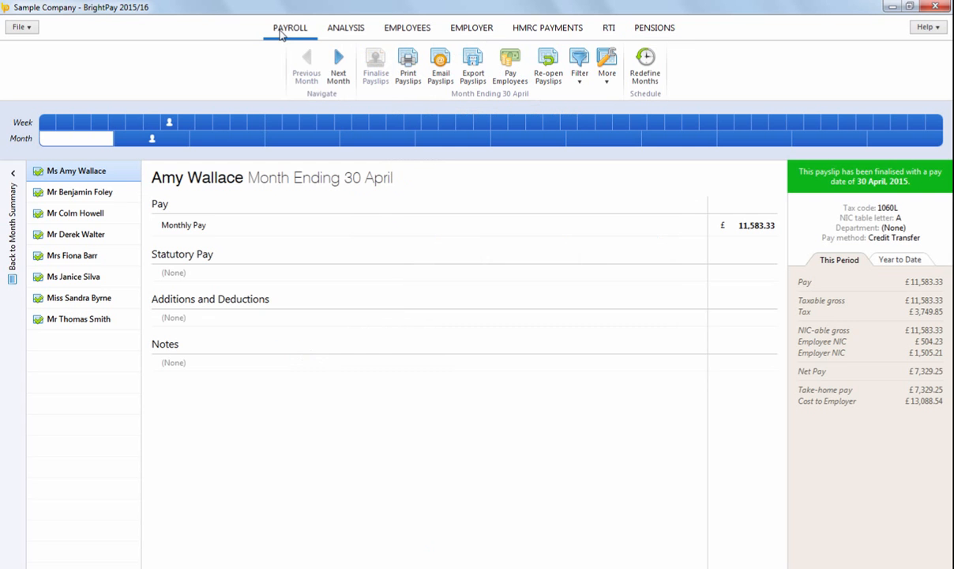
pyautogui.click(178, 139)
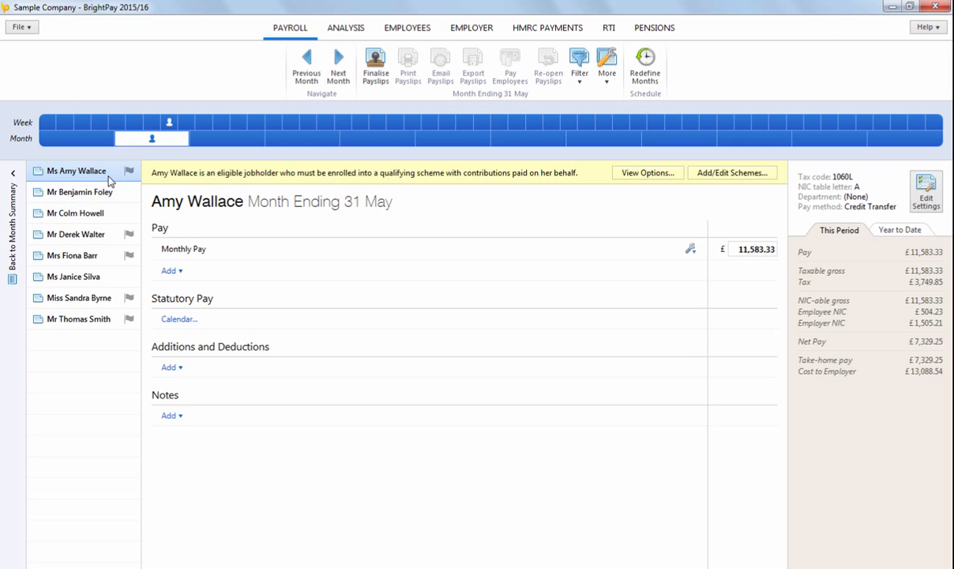
pyautogui.click(639, 174)
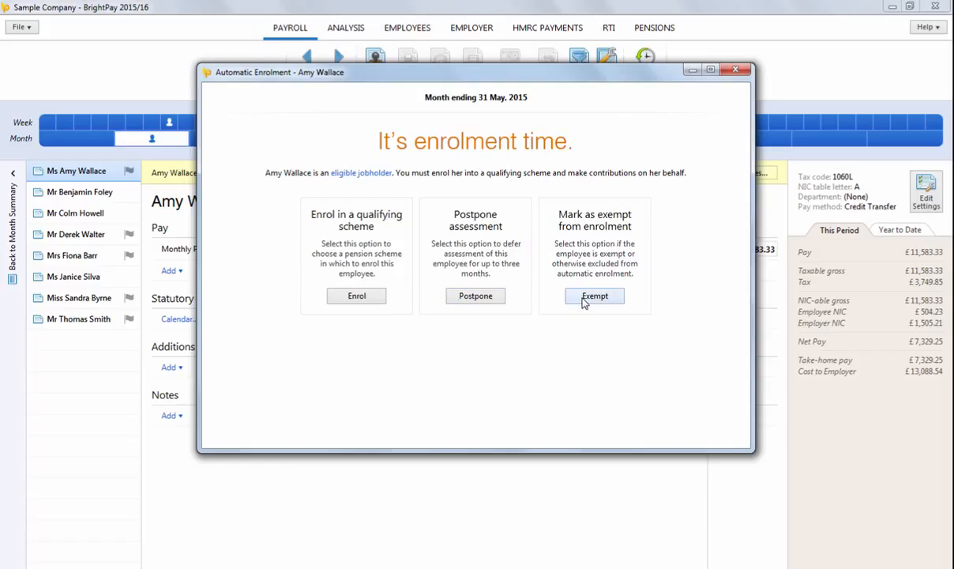
pyautogui.click(357, 296)
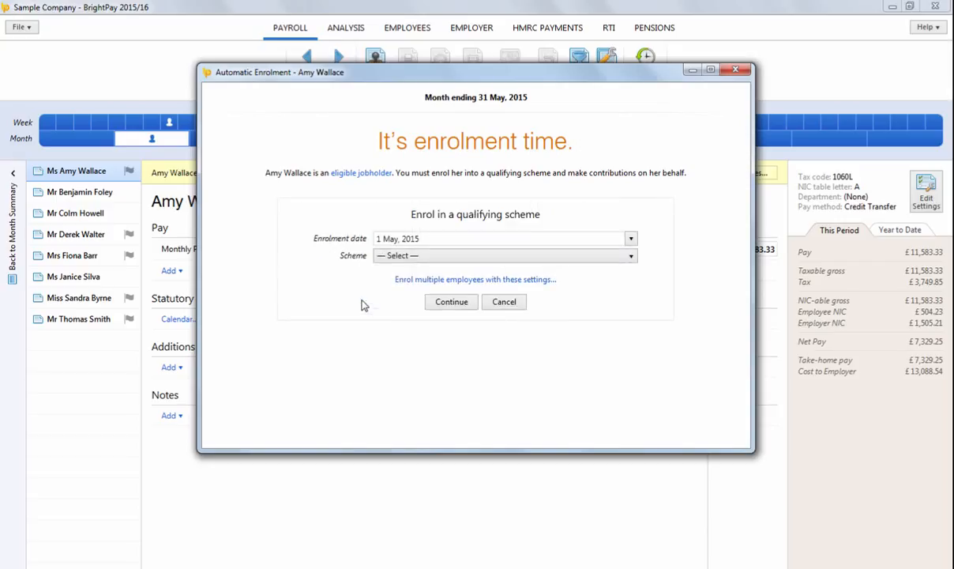
pyautogui.click(387, 254)
pyautogui.click(413, 285)
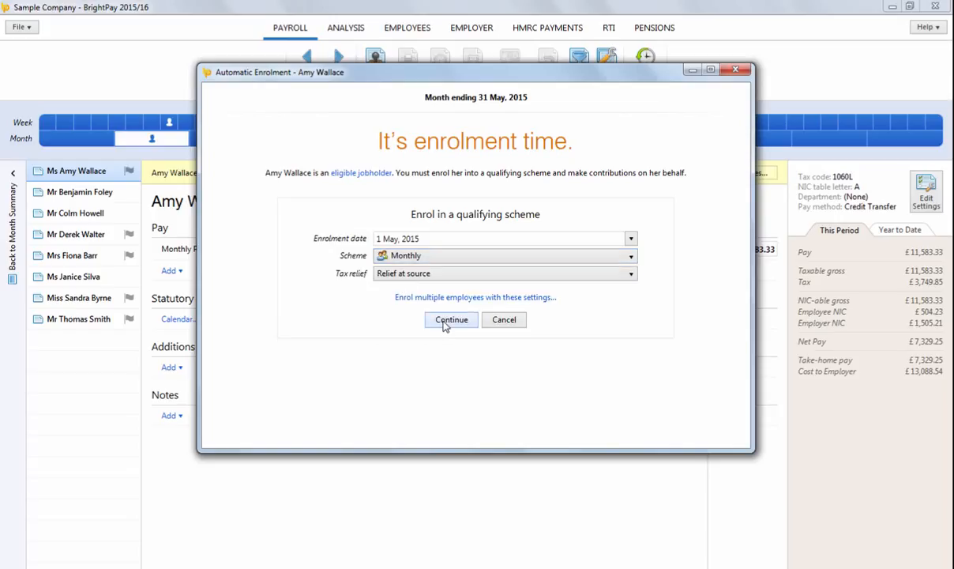
pyautogui.click(448, 320)
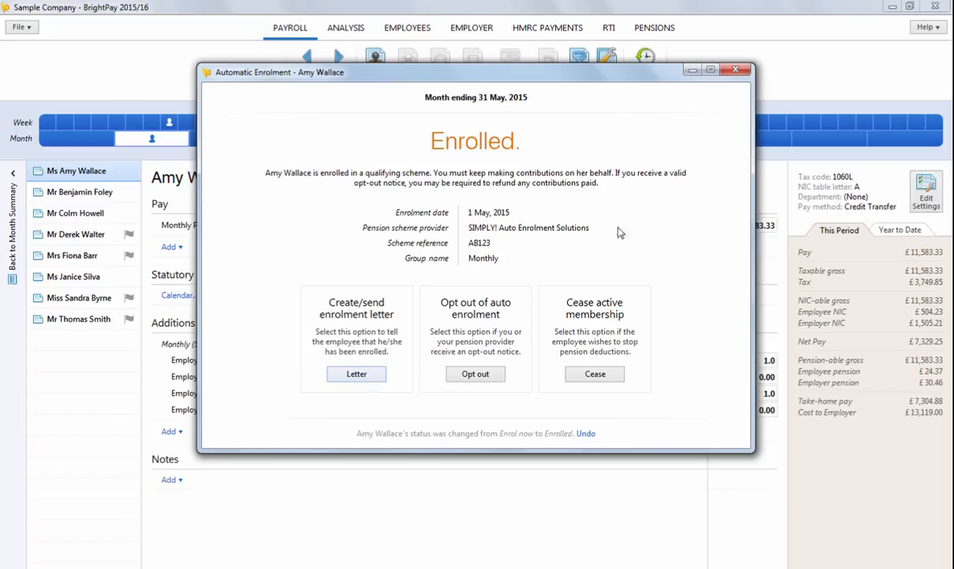
pyautogui.click(734, 69)
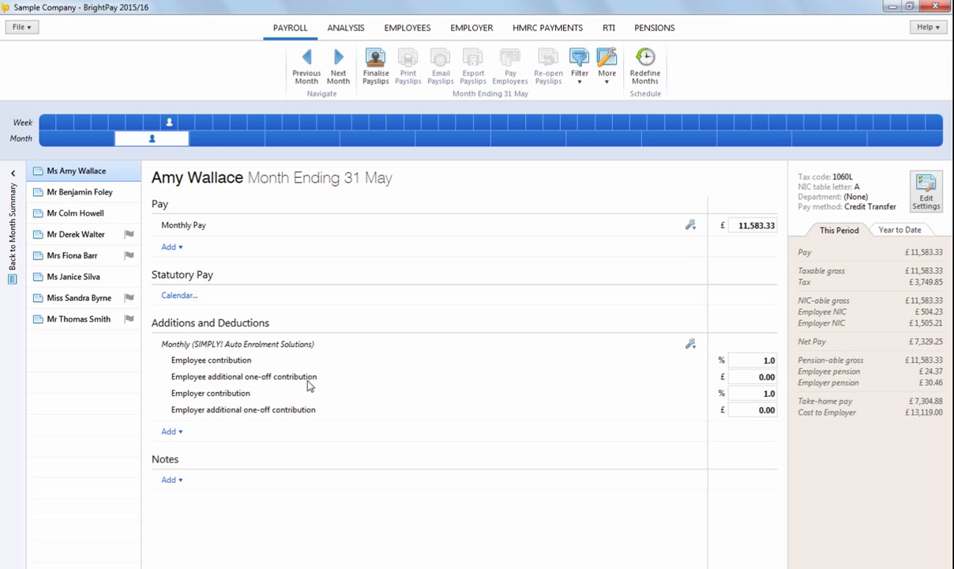
# Review the automatic enrolment options in the employee records of the second and third employees.
pyautogui.click(405, 30)
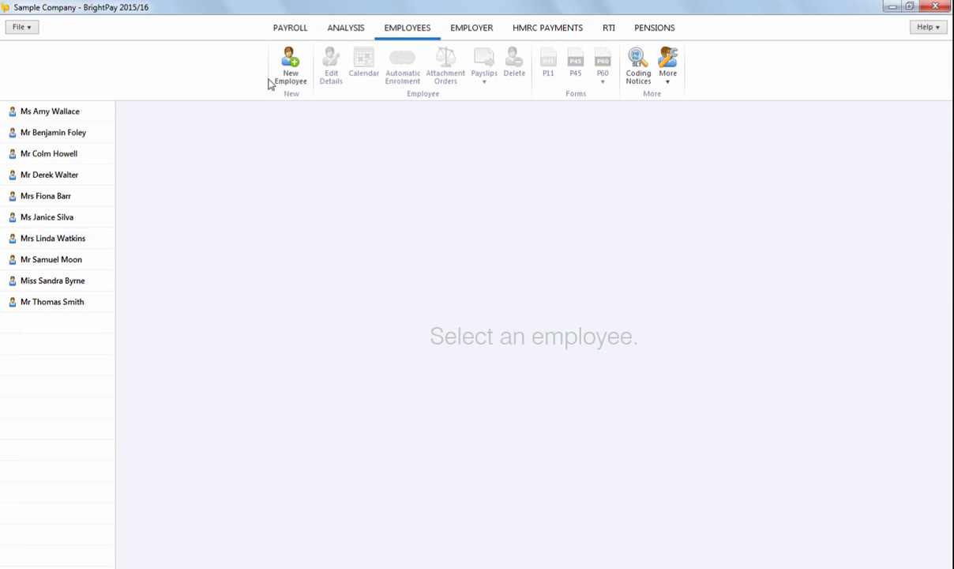
pyautogui.click(63, 141)
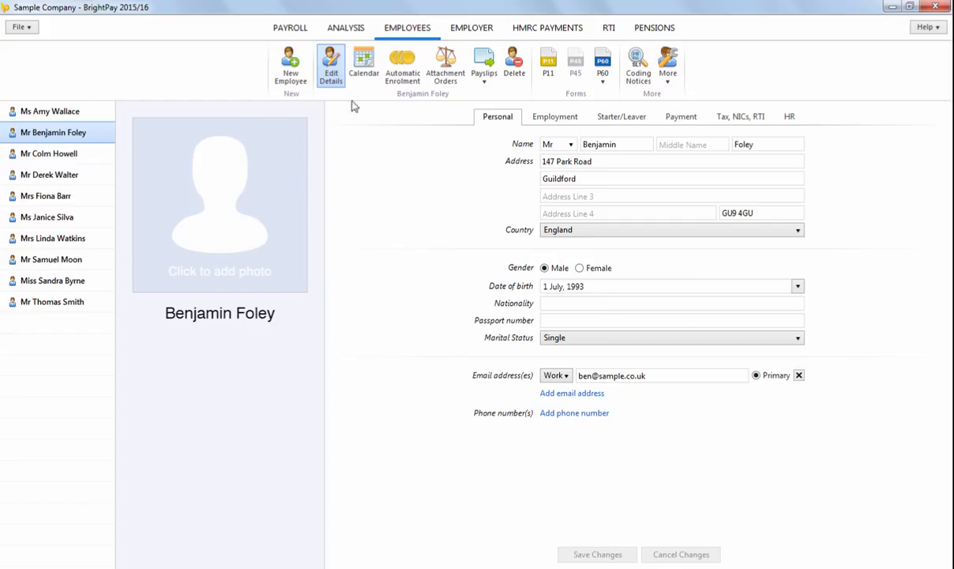
pyautogui.click(400, 79)
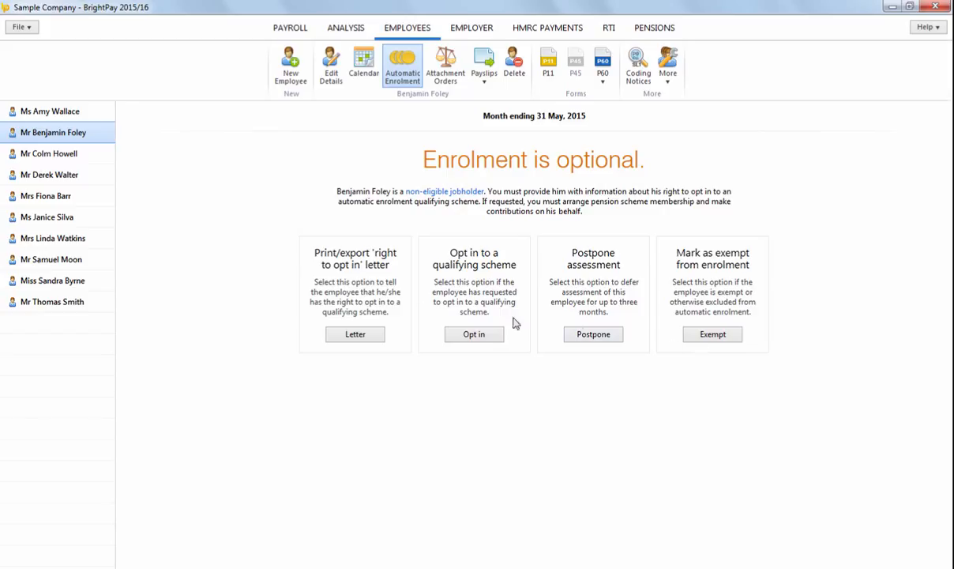
pyautogui.click(94, 154)
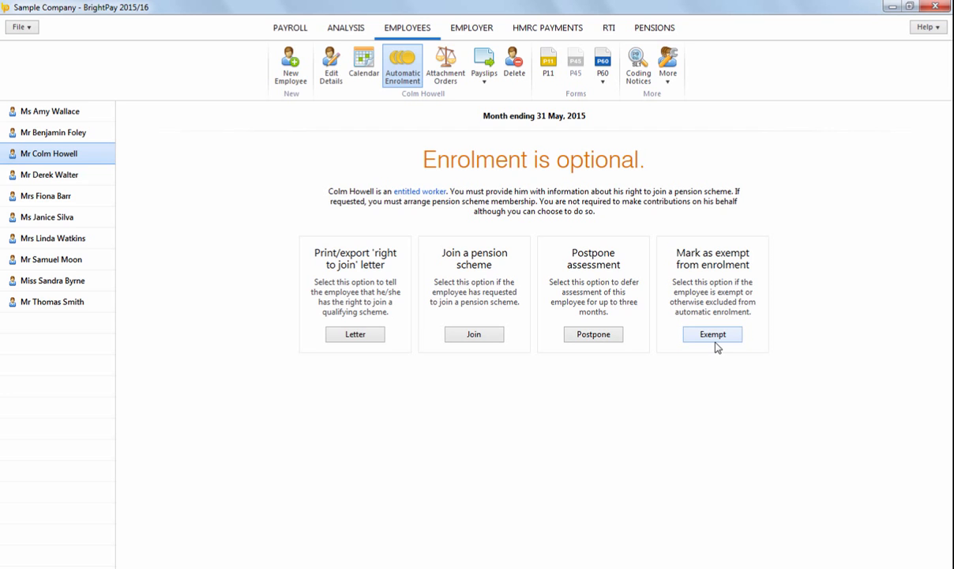
# Enrol the fourth and fifth payroll employees together in the Monthly scheme from 1 May, 2015 with relief at source.
pyautogui.click(286, 27)
pyautogui.click(93, 236)
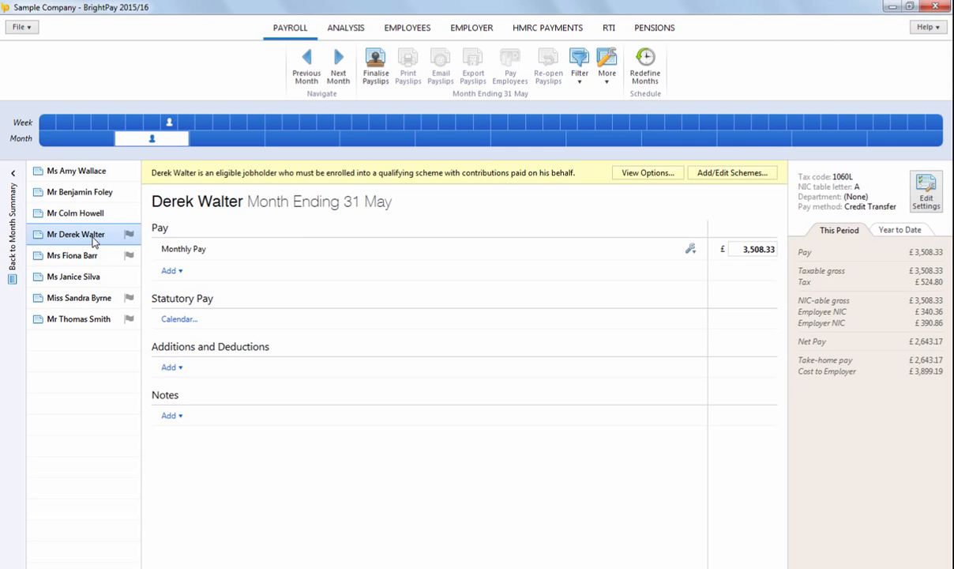
pyautogui.click(649, 173)
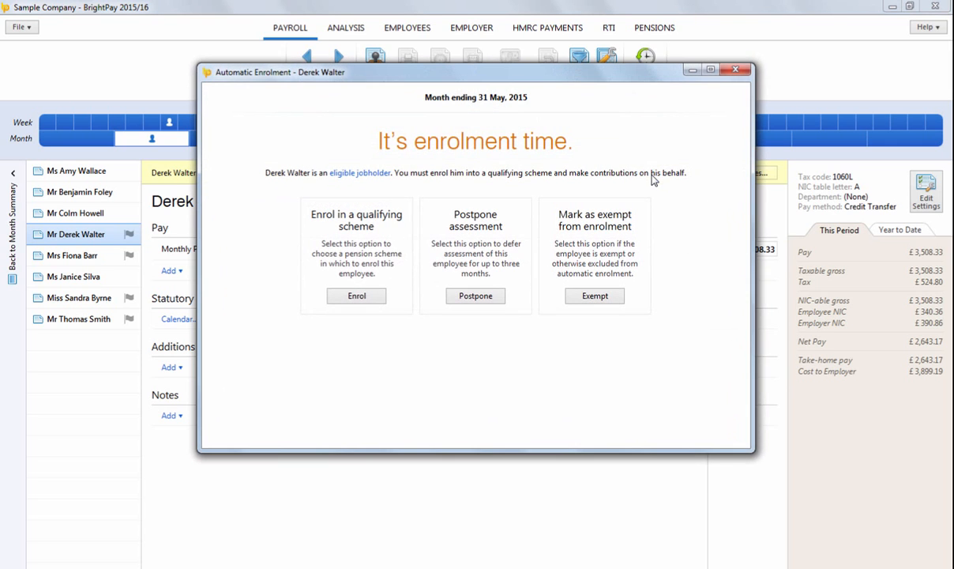
pyautogui.click(365, 297)
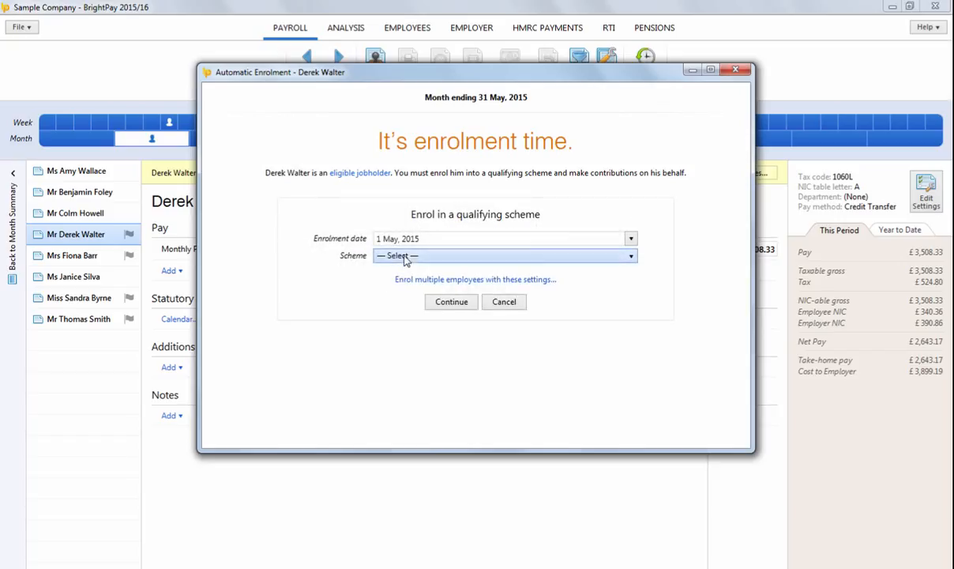
pyautogui.click(395, 255)
pyautogui.click(414, 285)
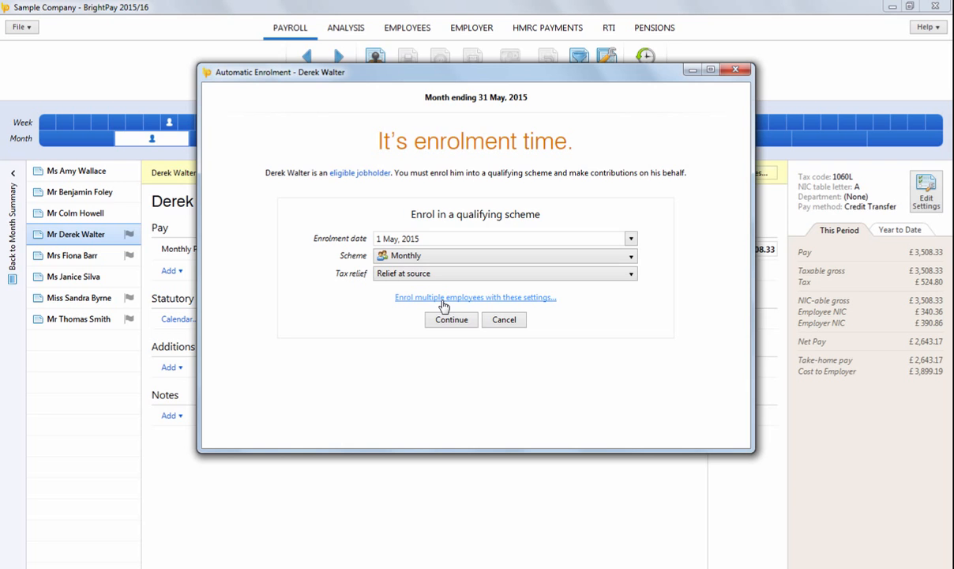
pyautogui.click(443, 299)
pyautogui.click(401, 250)
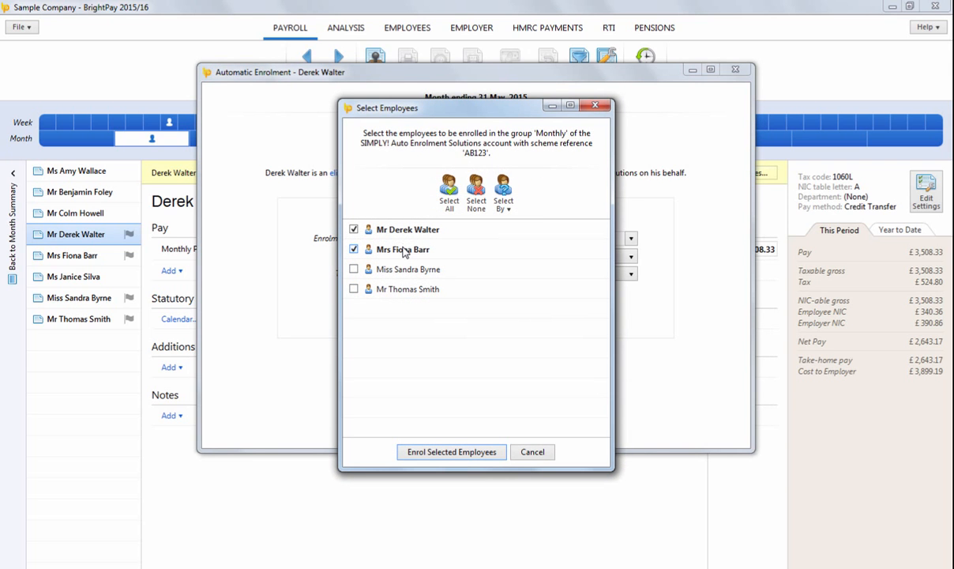
pyautogui.click(459, 453)
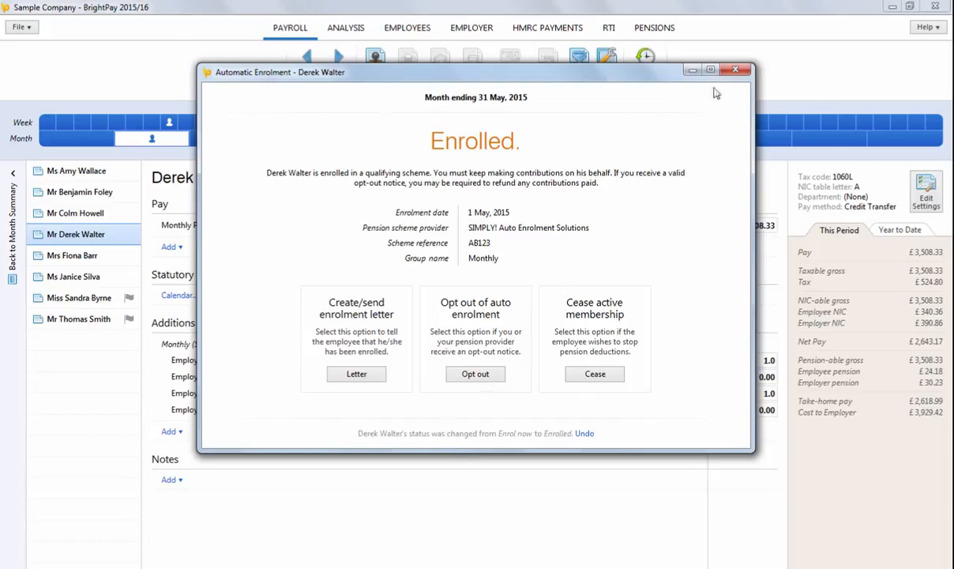
pyautogui.click(735, 70)
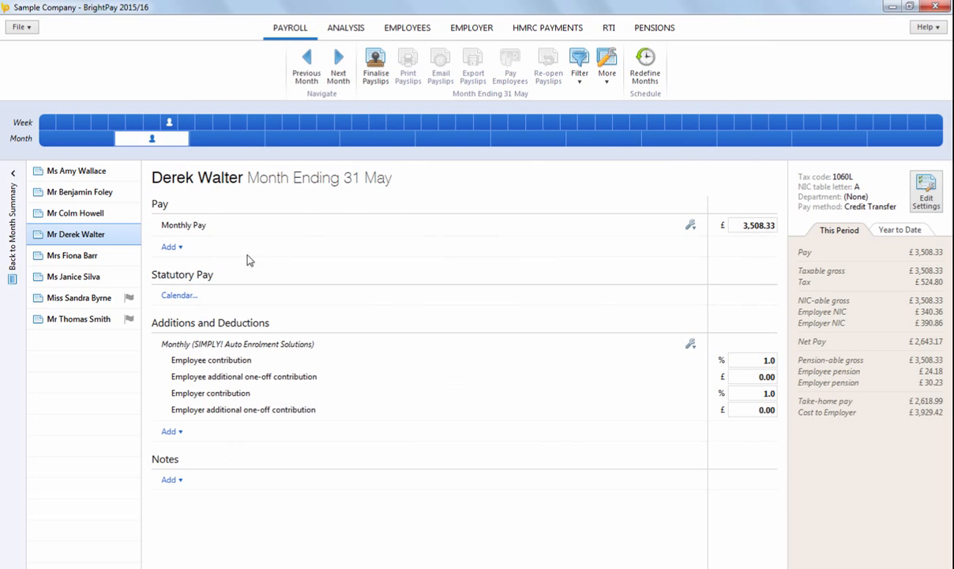
# Postpone the seventh listed employee's assessment in the May payroll until a deferral date of 1 July, 2015.
pyautogui.click(99, 295)
pyautogui.click(642, 175)
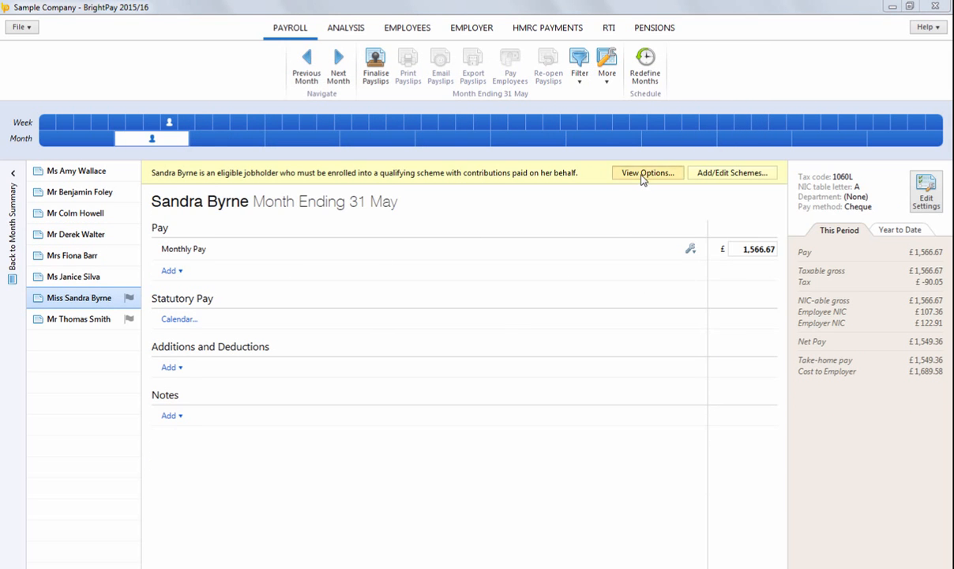
pyautogui.click(476, 296)
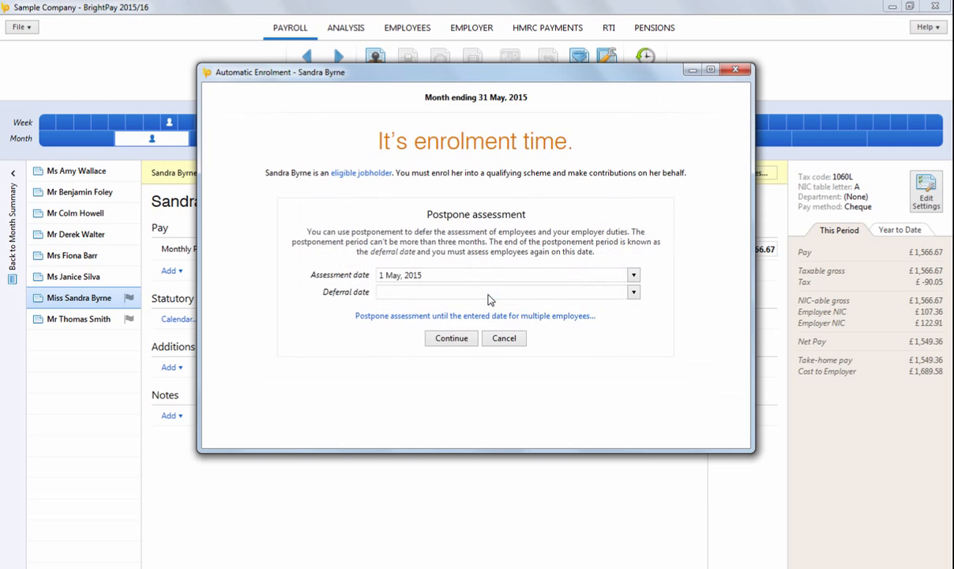
pyautogui.click(635, 292)
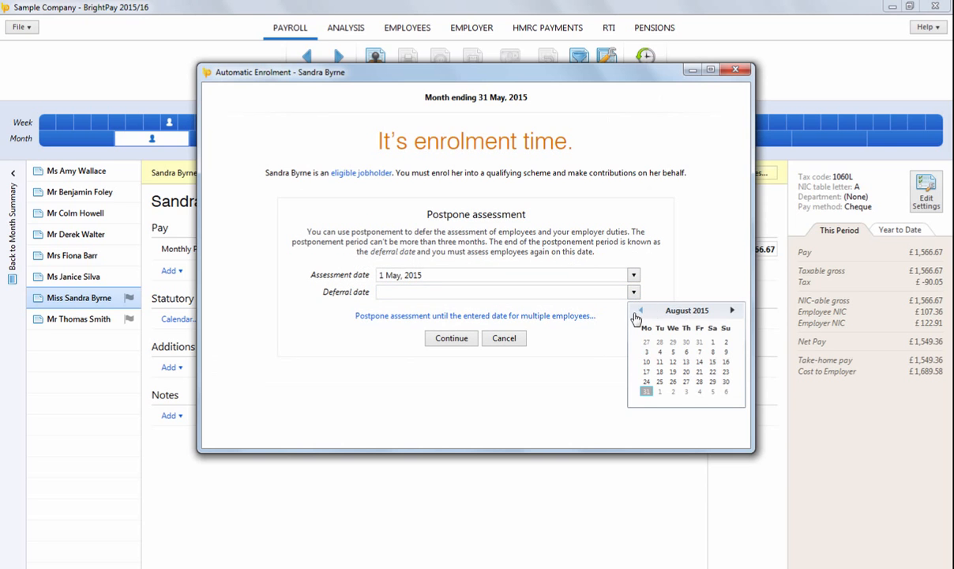
pyautogui.click(640, 310)
pyautogui.click(673, 342)
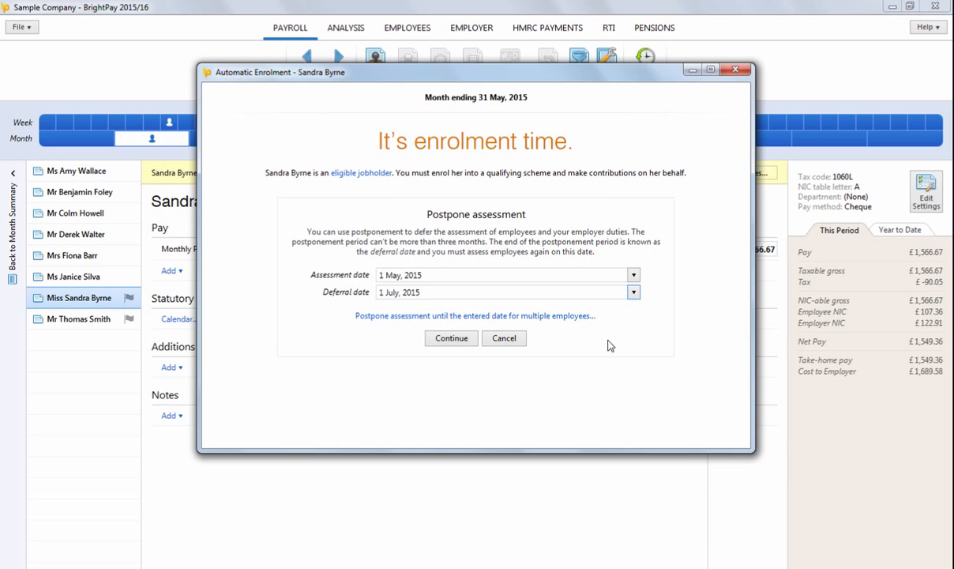
pyautogui.click(451, 338)
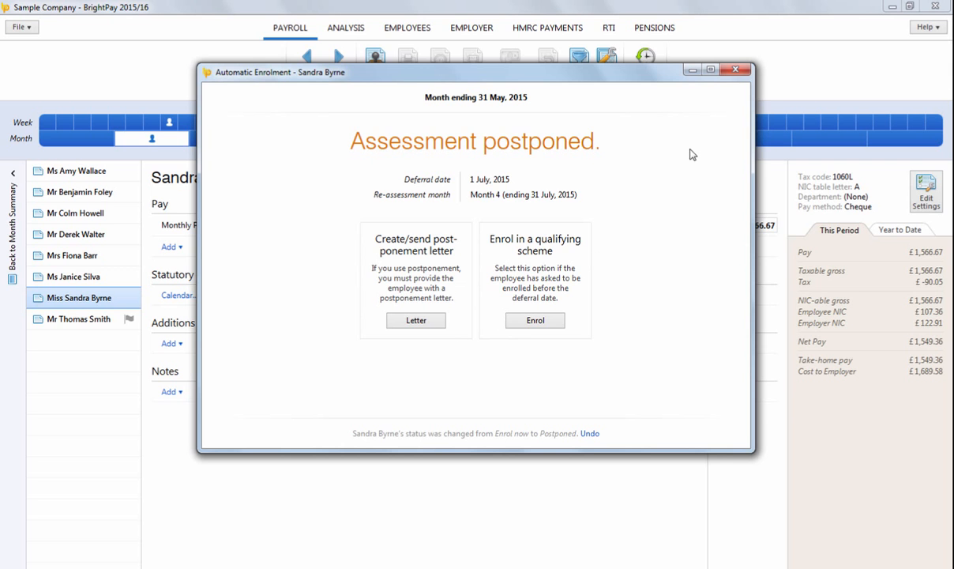
pyautogui.click(735, 71)
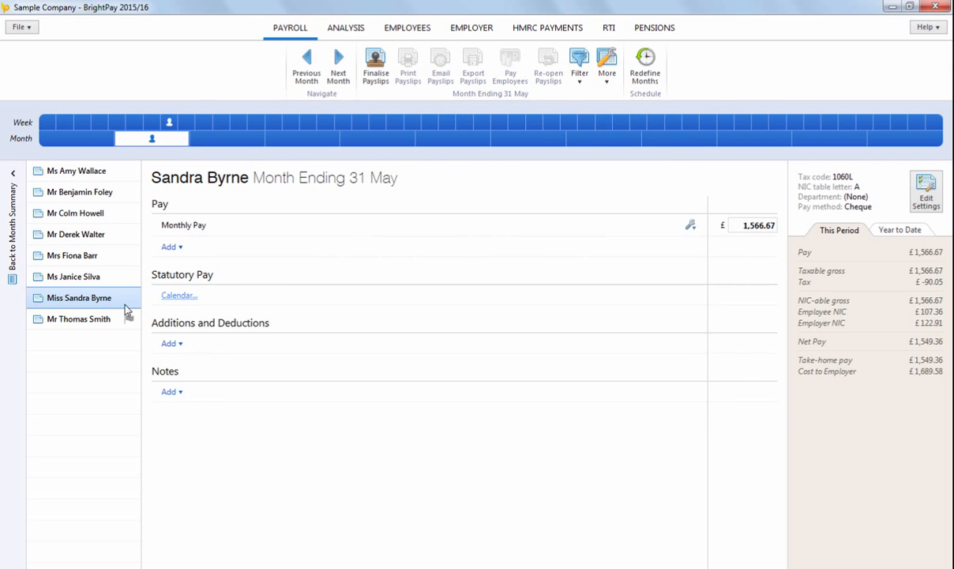
# Postpone assessment until 1 August, 2015 for the last listed employee together with the second, third and sixth payroll employees.
pyautogui.click(91, 320)
pyautogui.click(636, 174)
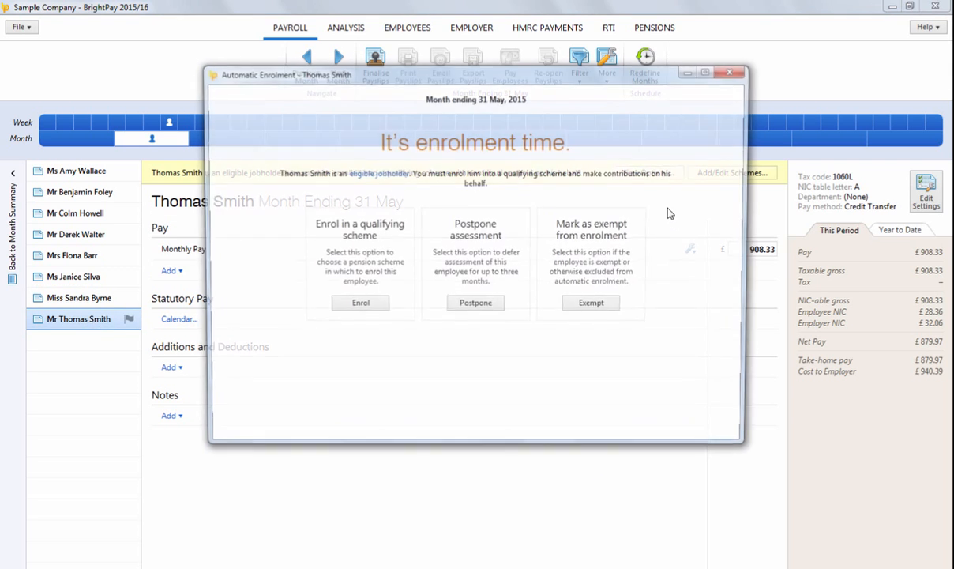
pyautogui.click(477, 305)
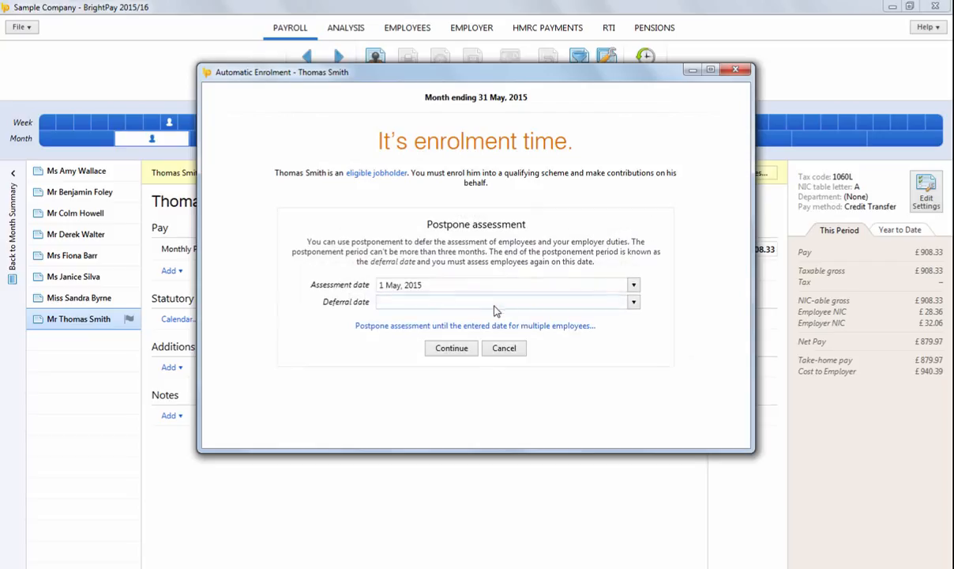
pyautogui.click(634, 302)
pyautogui.click(674, 336)
pyautogui.click(545, 331)
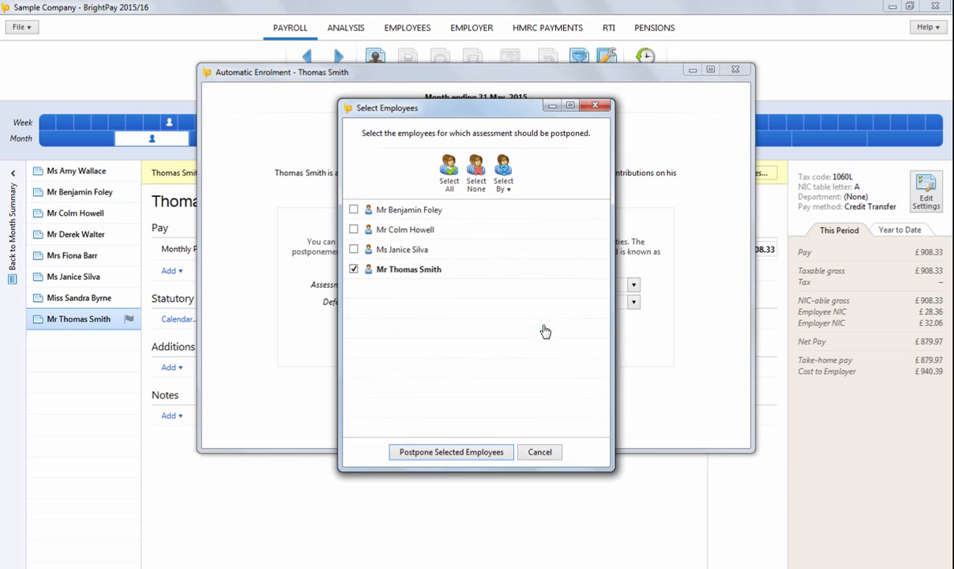
pyautogui.click(404, 249)
pyautogui.click(387, 211)
pyautogui.click(405, 229)
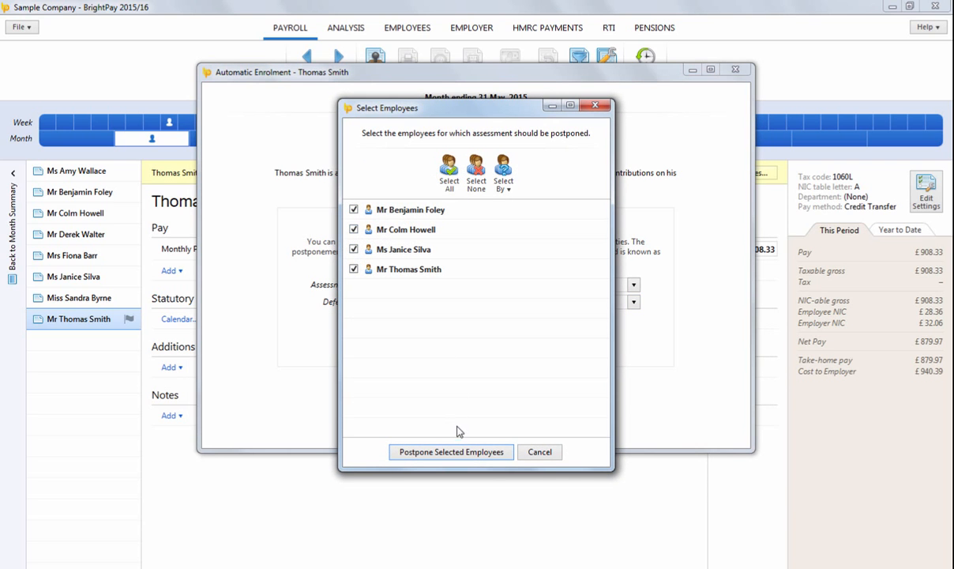
pyautogui.click(458, 451)
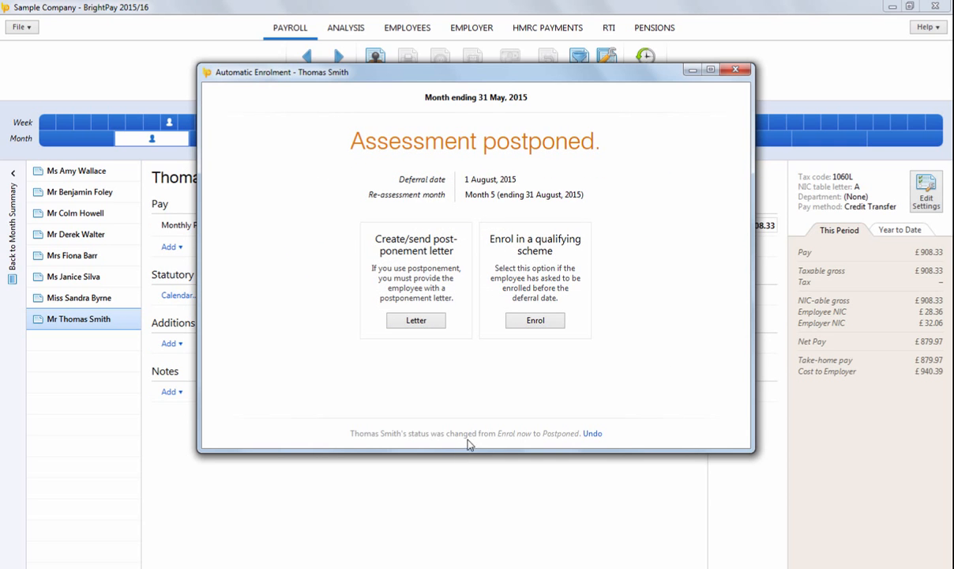
pyautogui.click(736, 69)
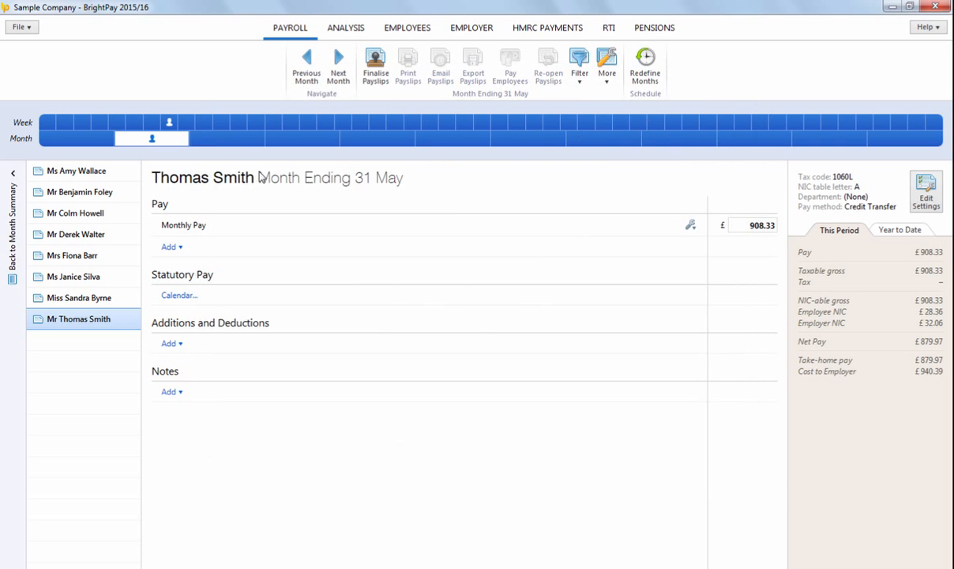
# Export the SIMPLY! contributions CSV file for Month 2 (ending 31 May) with all employees included, and save it.
pyautogui.click(112, 171)
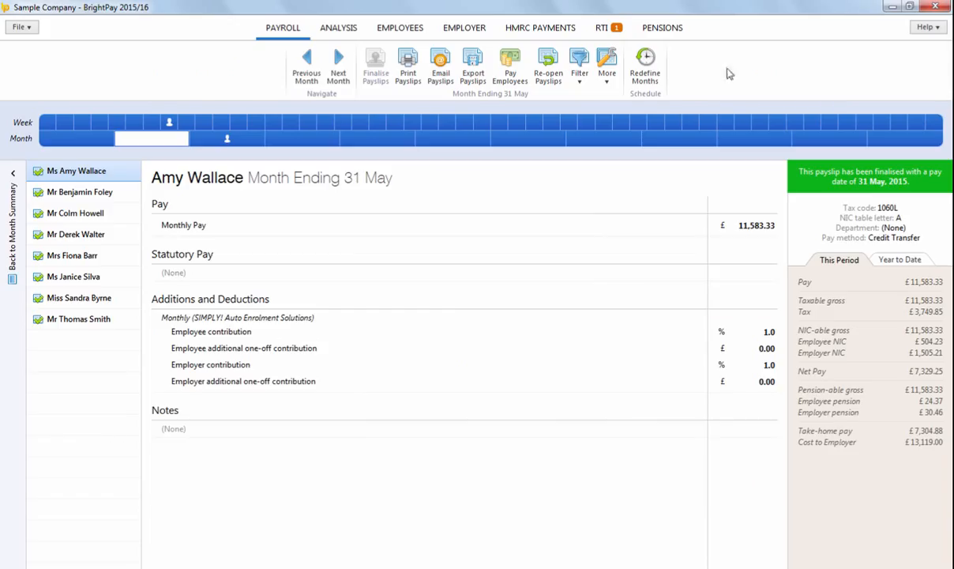
pyautogui.click(663, 29)
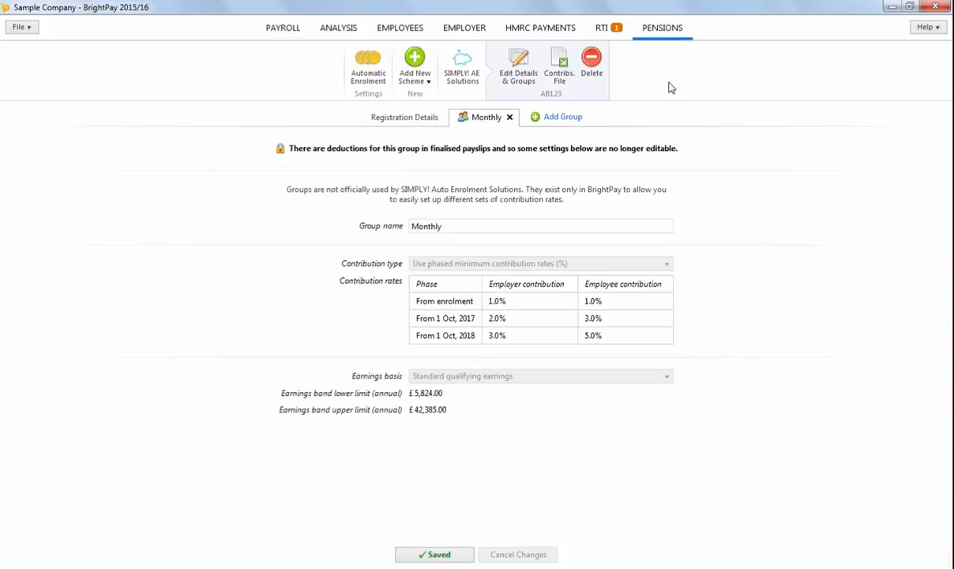
pyautogui.click(560, 75)
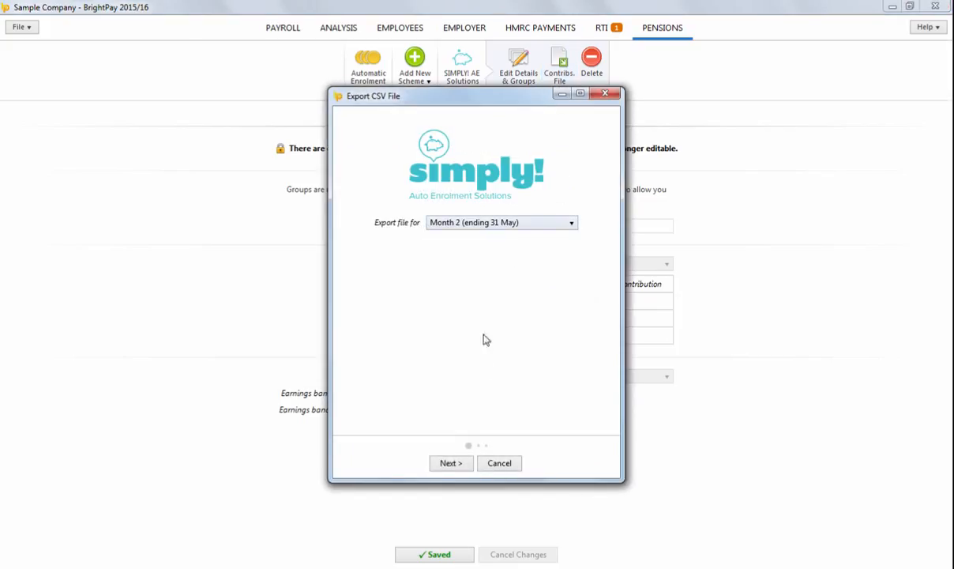
pyautogui.click(452, 463)
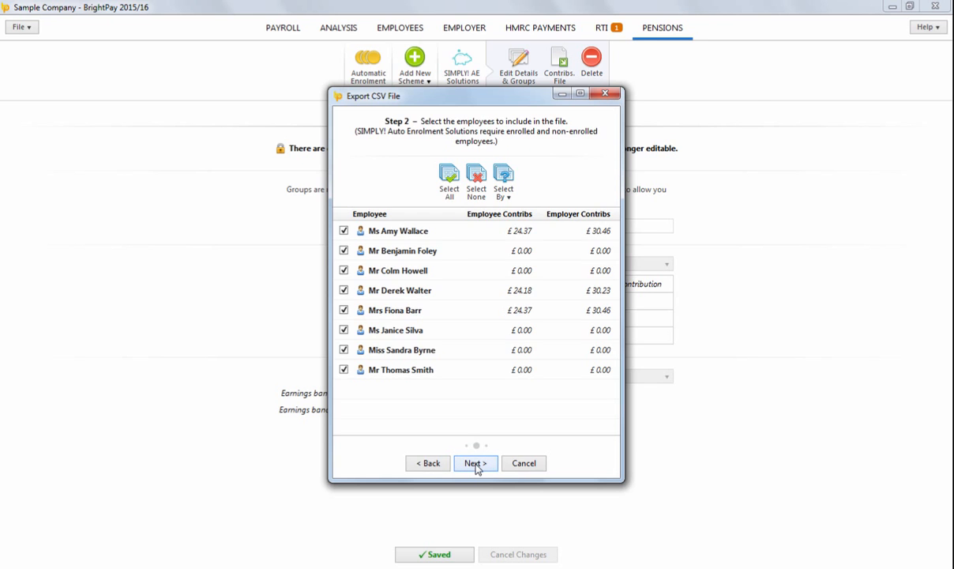
pyautogui.click(477, 466)
pyautogui.click(483, 466)
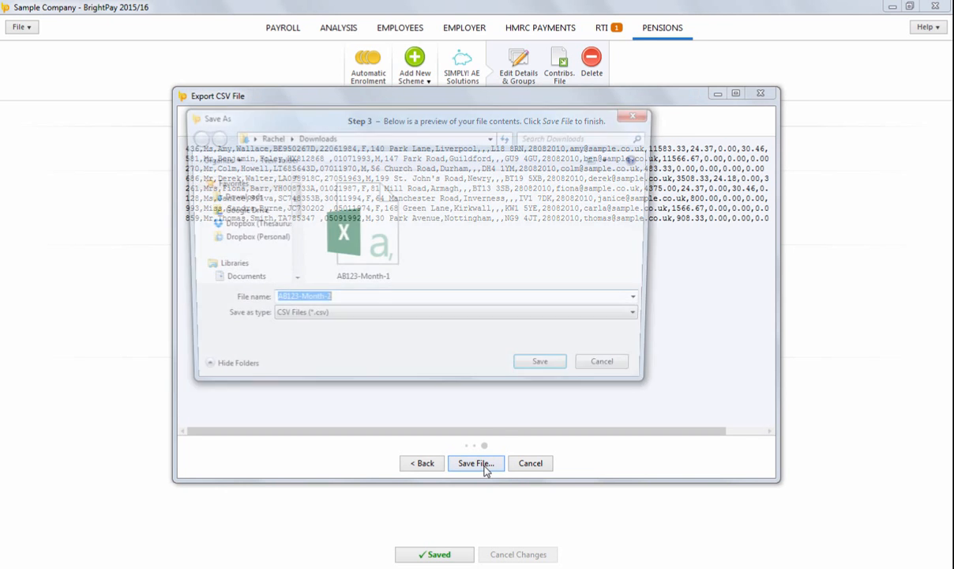
pyautogui.click(548, 376)
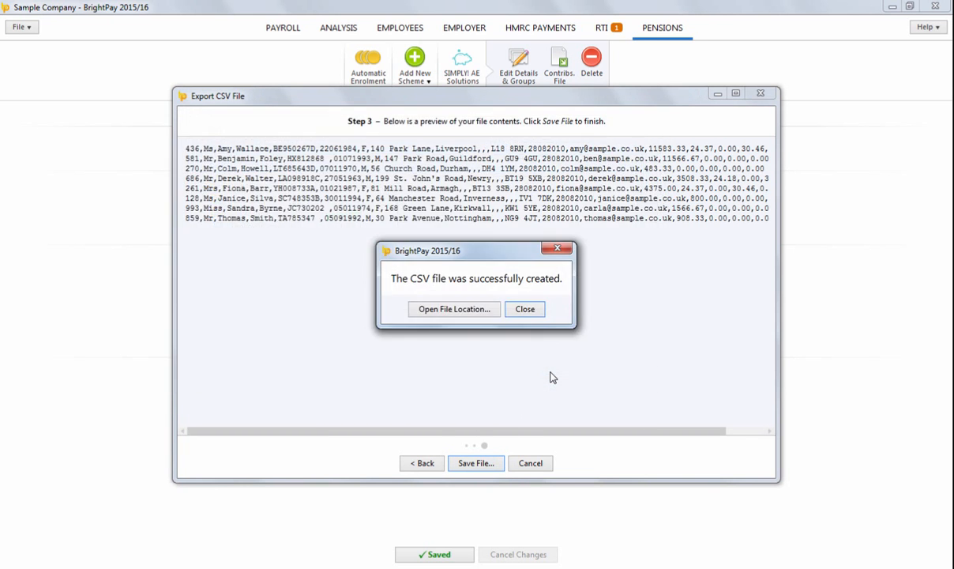
pyautogui.click(525, 308)
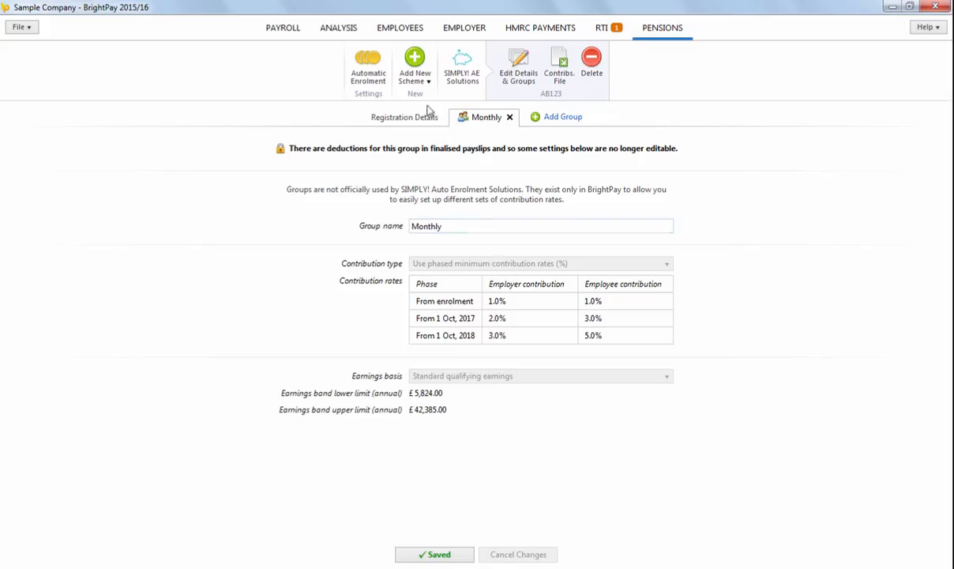
# Opt the first employee out of auto enrolment from 1 June, 2015 with a contributions refund and reference AB1234, and view the June payslip.
pyautogui.click(401, 29)
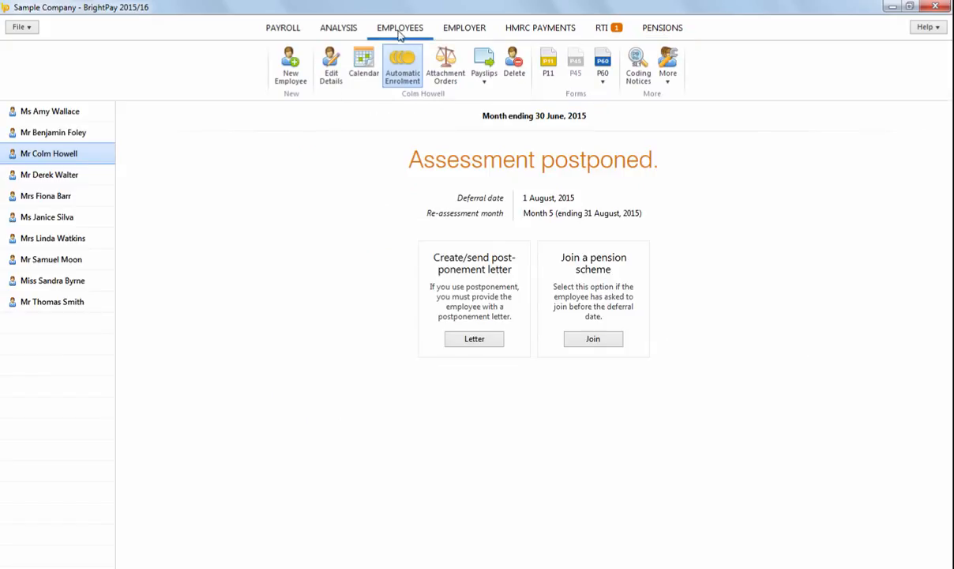
pyautogui.click(73, 117)
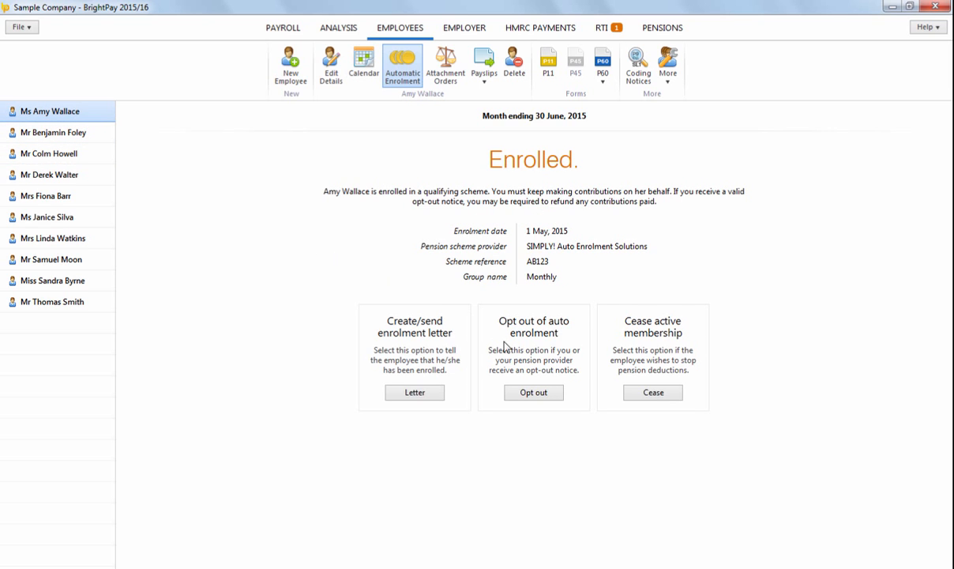
pyautogui.click(534, 392)
pyautogui.click(504, 427)
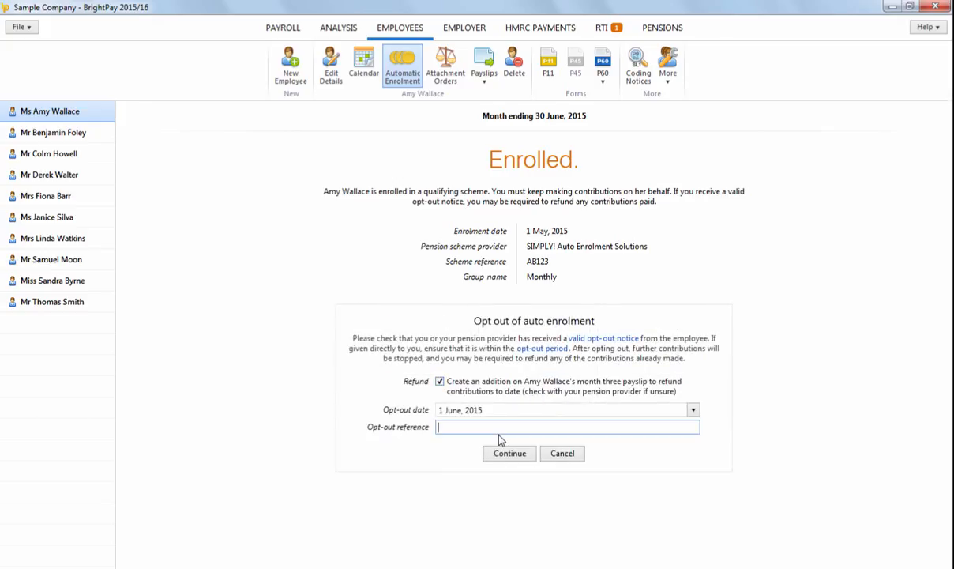
pyautogui.write('AB1234')
pyautogui.click(510, 452)
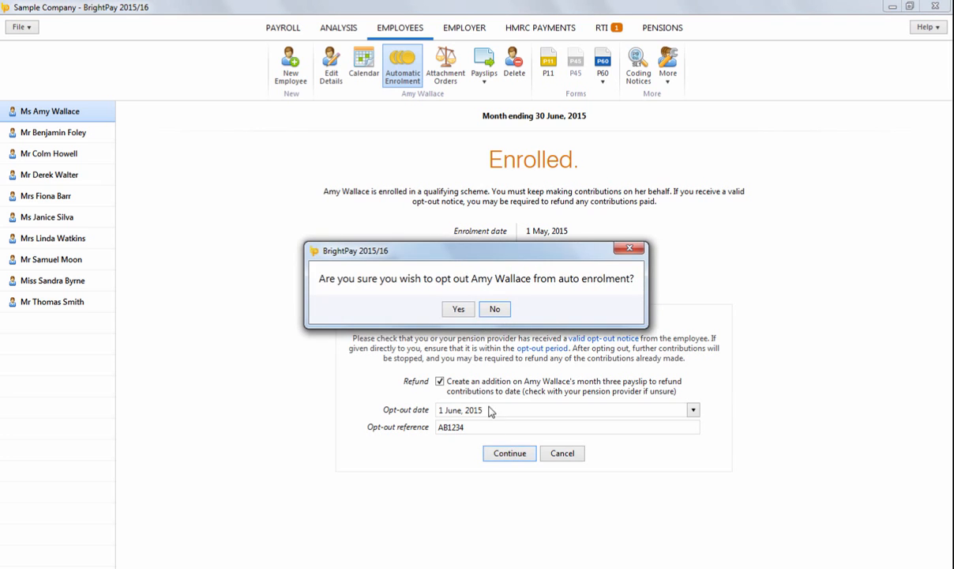
pyautogui.click(457, 309)
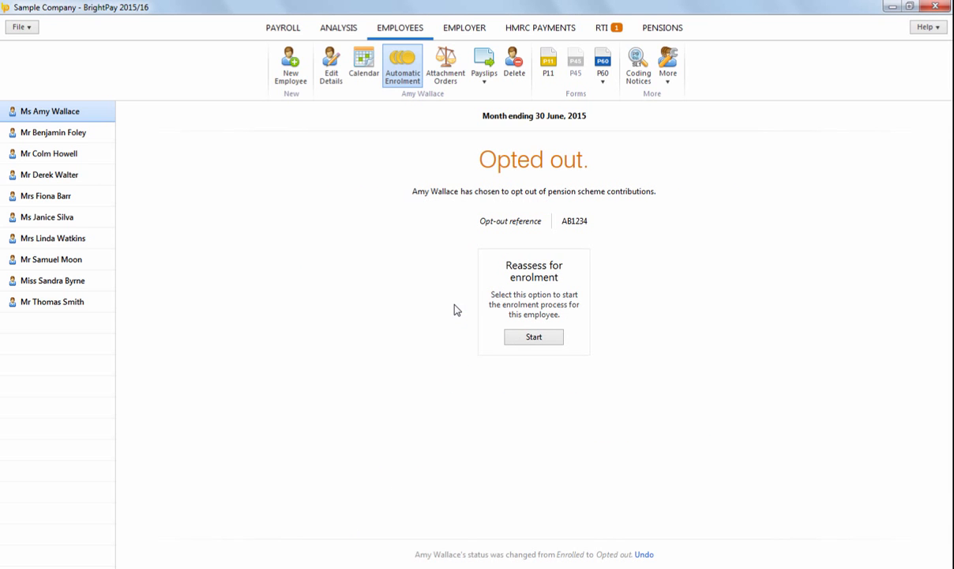
pyautogui.click(275, 33)
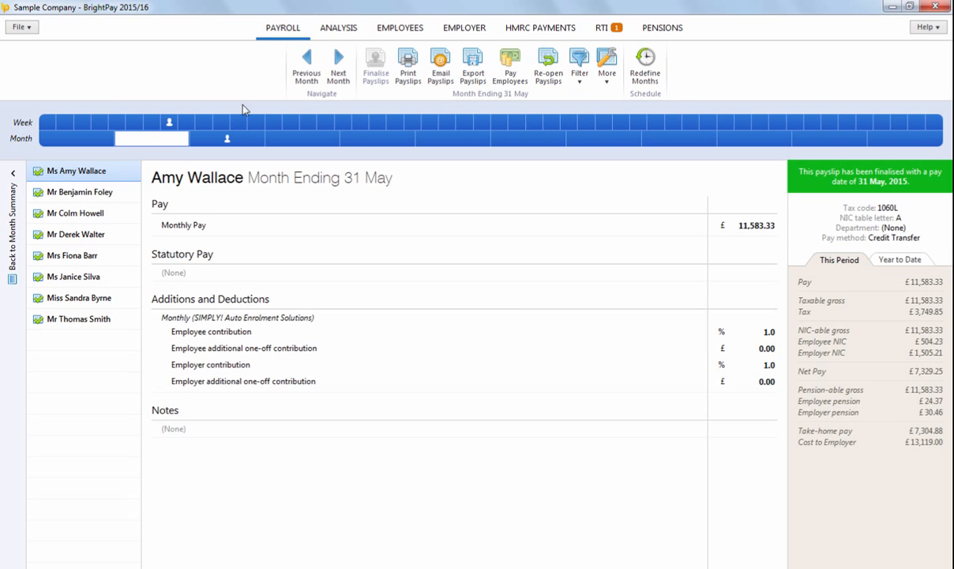
pyautogui.click(229, 140)
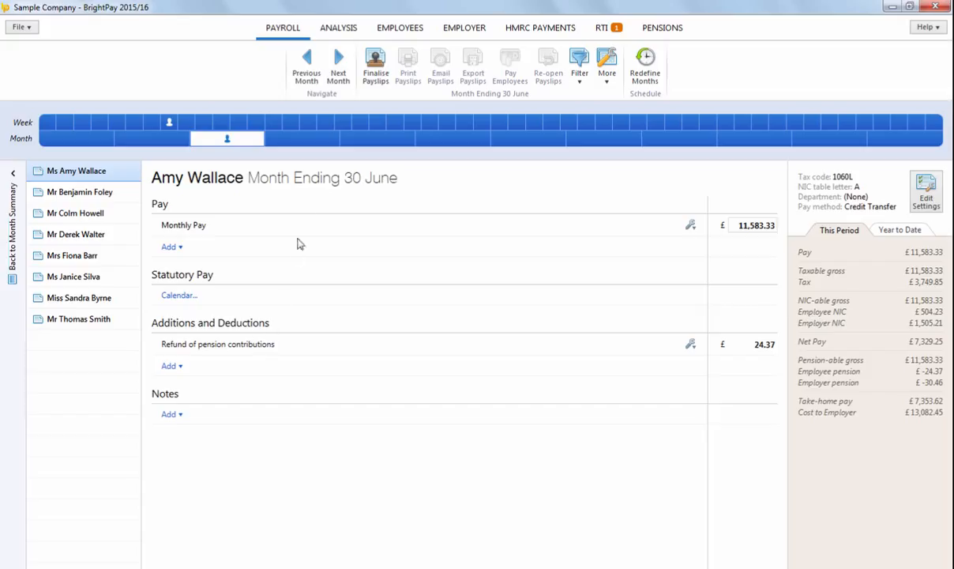
# Start a new analysis report for Month 2 (ending 31/05/2015) and deselect all of its preset columns.
pyautogui.click(341, 29)
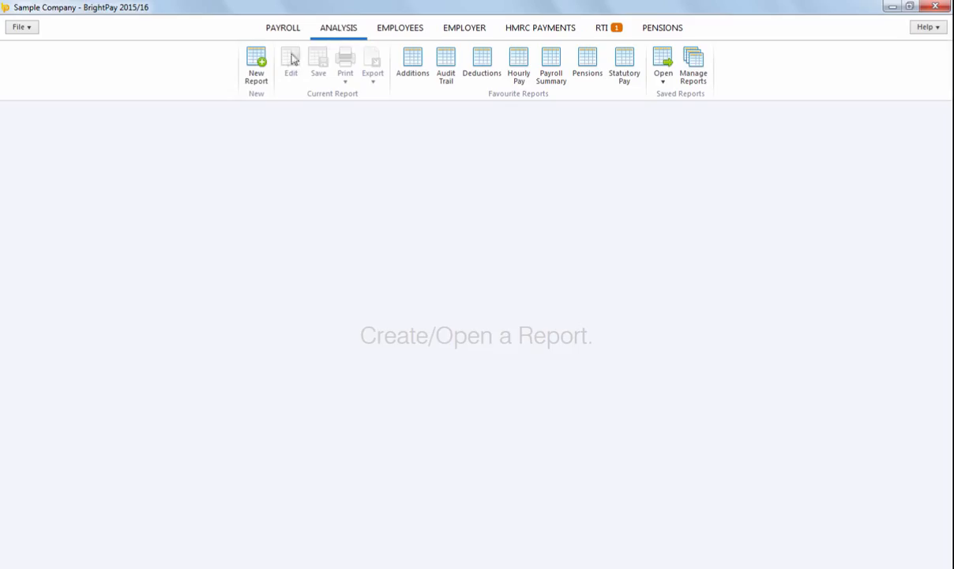
pyautogui.click(264, 86)
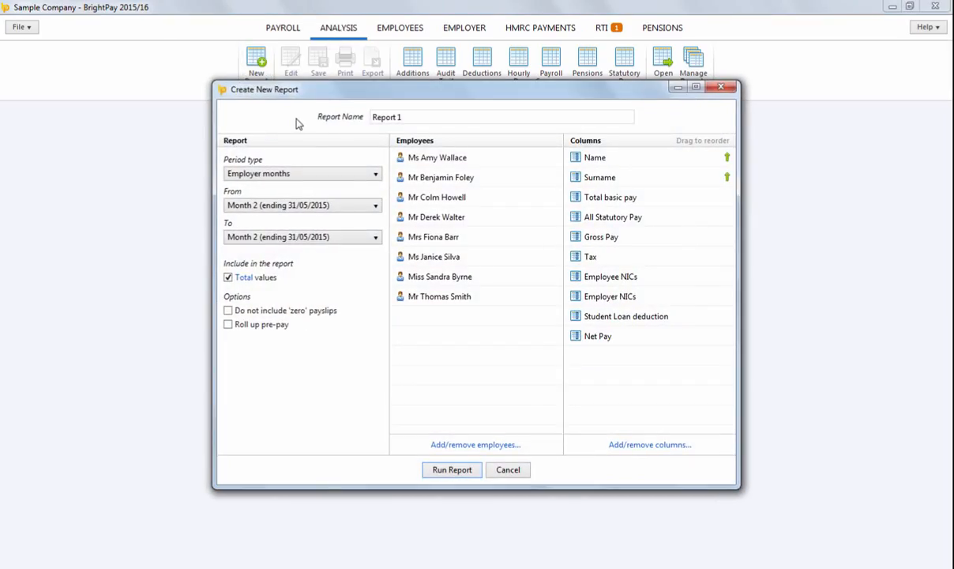
pyautogui.click(638, 446)
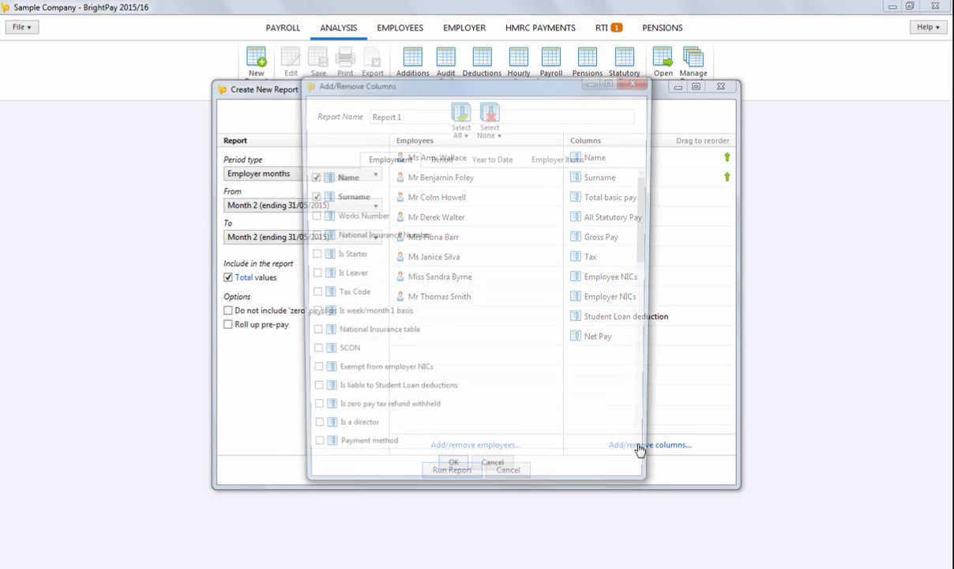
pyautogui.click(494, 130)
pyautogui.click(497, 165)
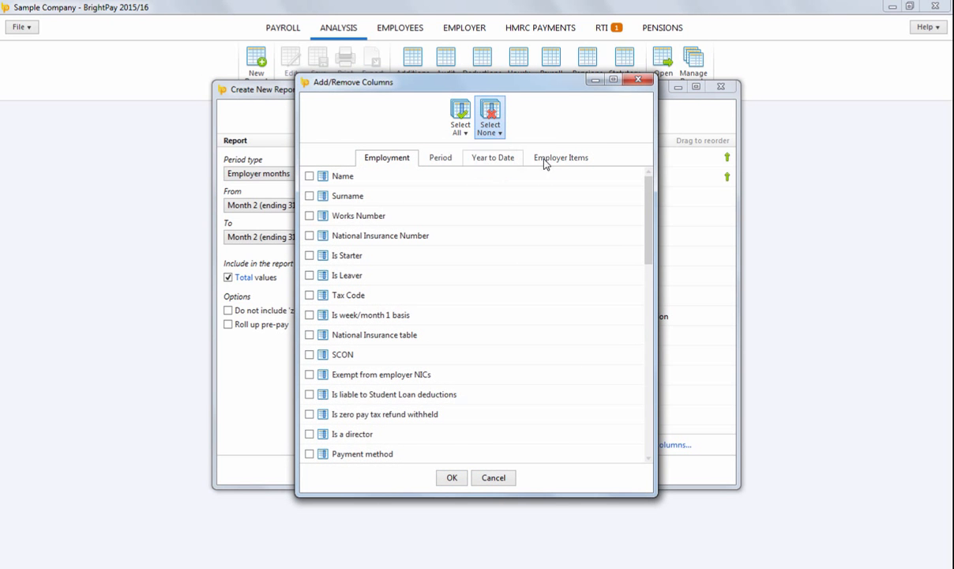
# Add all six Monthly (SIMPLY! Auto Enrolment Solutions) columns, from Qualifying Earnings to Total Contribution, to the report and run it.
pyautogui.click(545, 158)
pyautogui.scroll(-2, 437, 325)
pyautogui.click(435, 335)
pyautogui.click(438, 355)
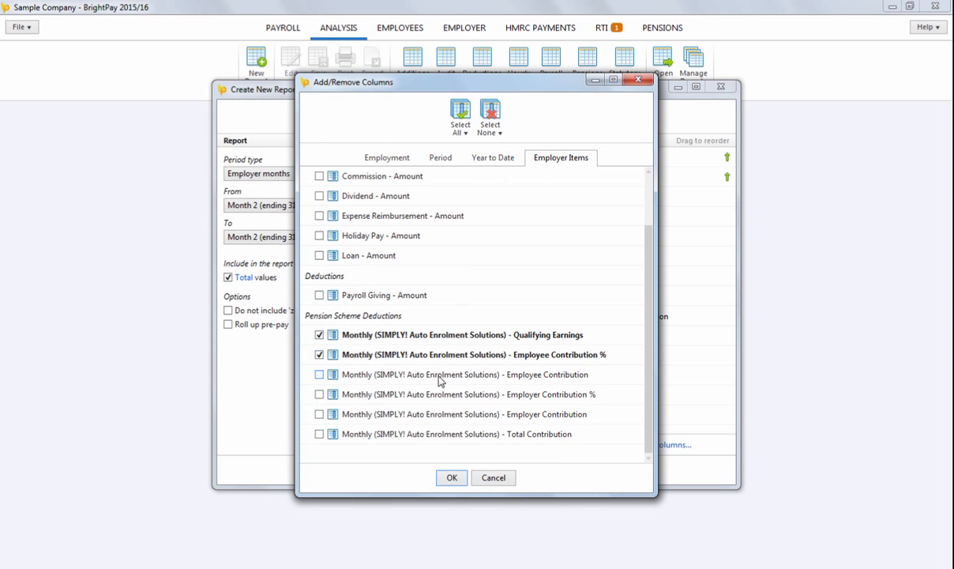
pyautogui.click(440, 378)
pyautogui.click(426, 394)
pyautogui.click(427, 413)
pyautogui.click(431, 433)
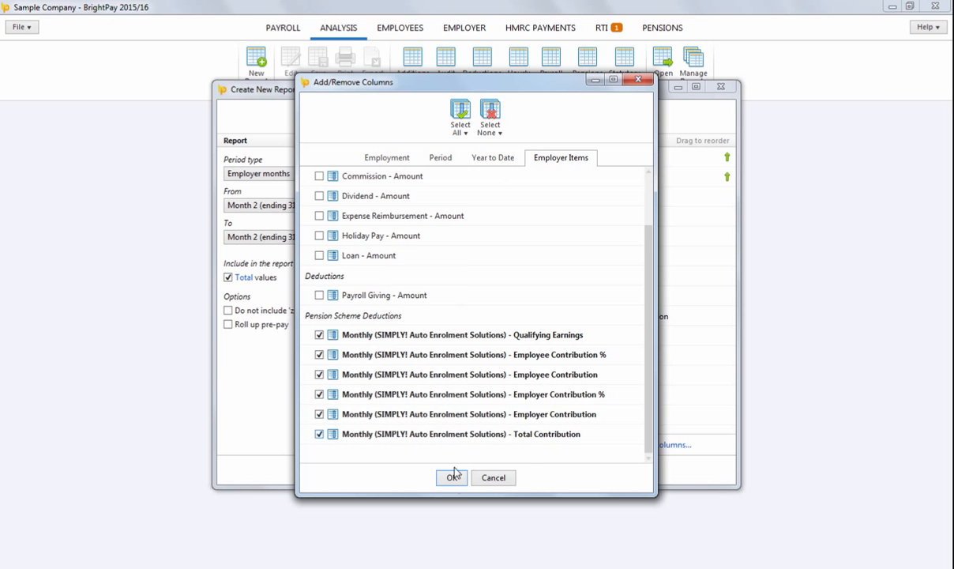
pyautogui.click(452, 474)
pyautogui.click(452, 471)
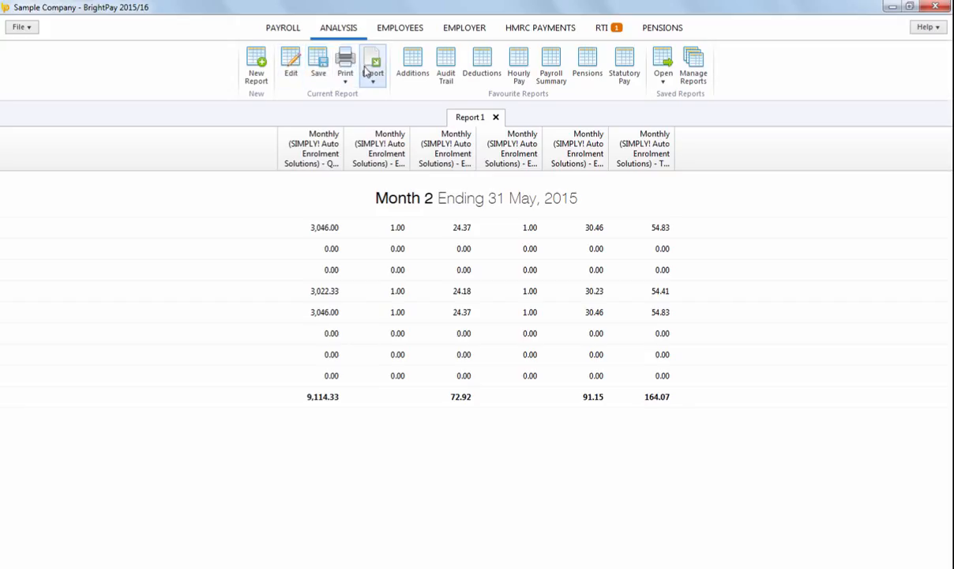
# Finalise all employees' payslips for the month ending 30 June with a pay date of 30 June, 2015.
pyautogui.click(284, 28)
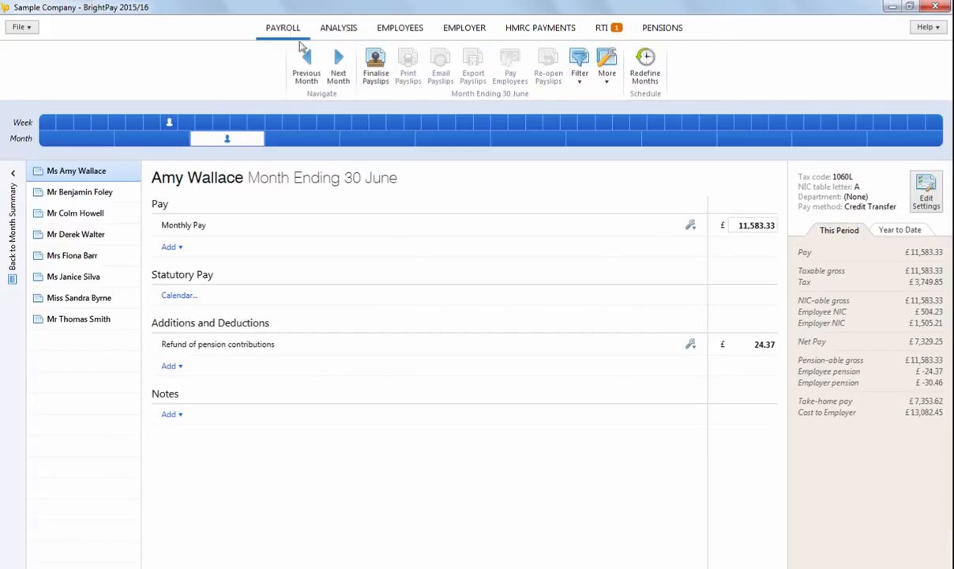
pyautogui.click(375, 85)
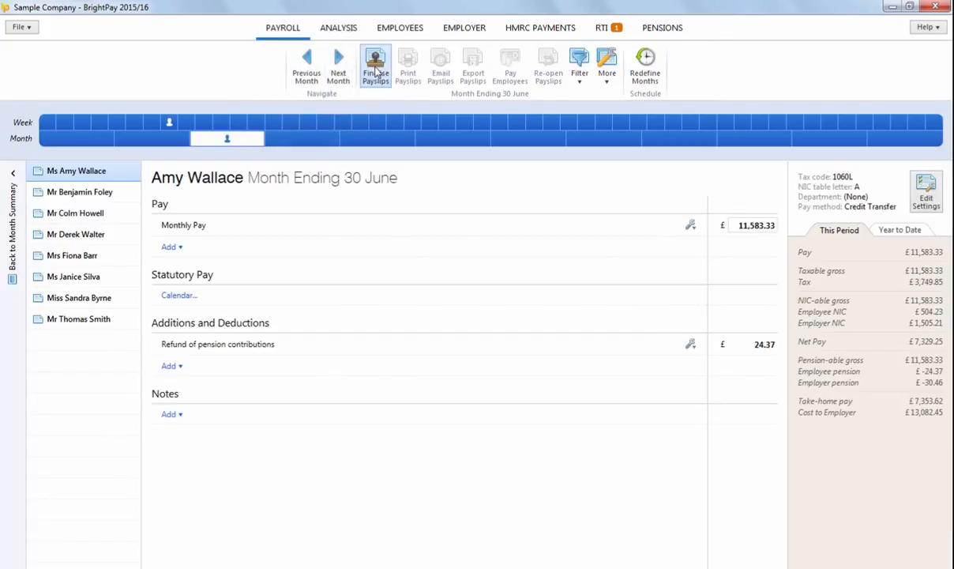
pyautogui.click(452, 467)
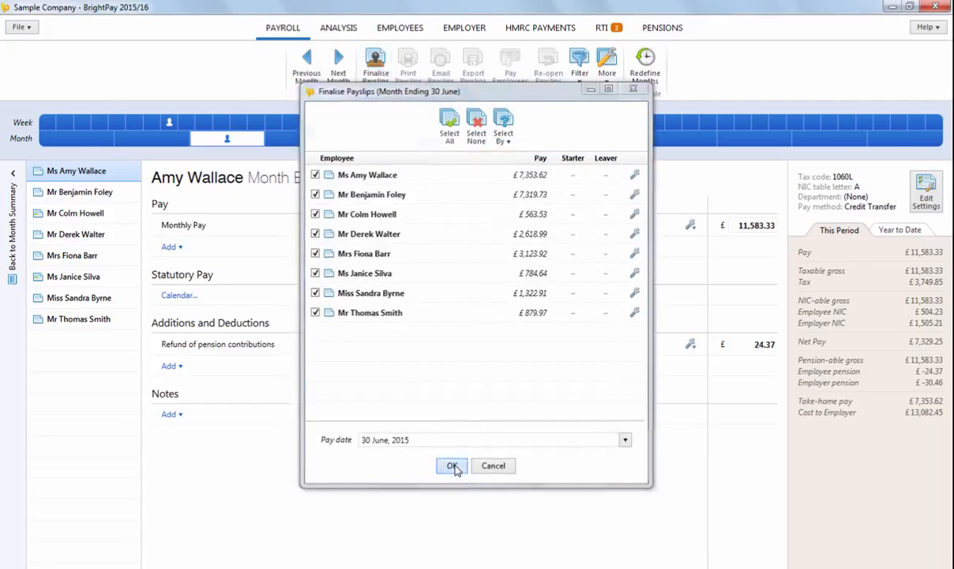
# In the payroll month ending 31 July, open the automatic enrolment options for the seventh listed employee.
pyautogui.click(307, 142)
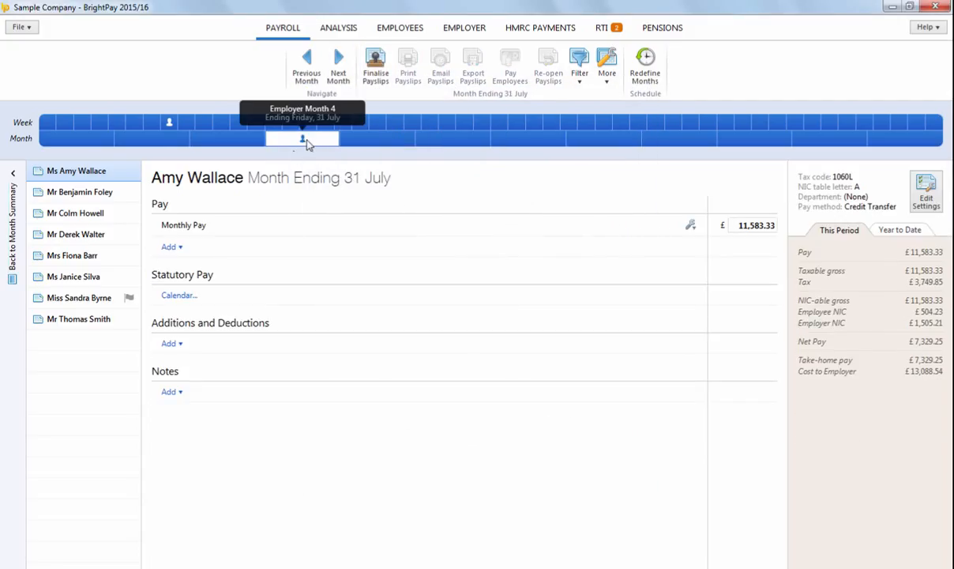
pyautogui.click(79, 297)
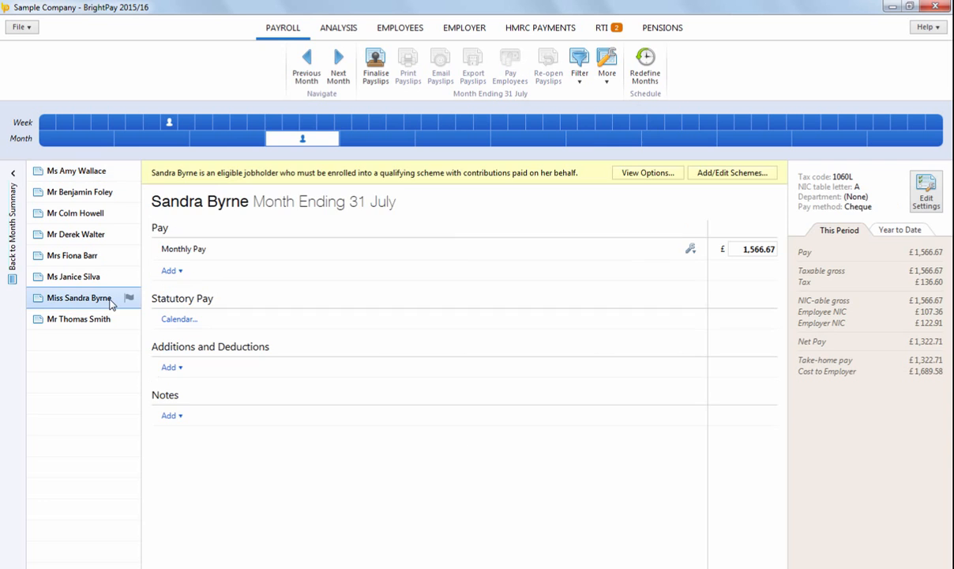
pyautogui.click(661, 175)
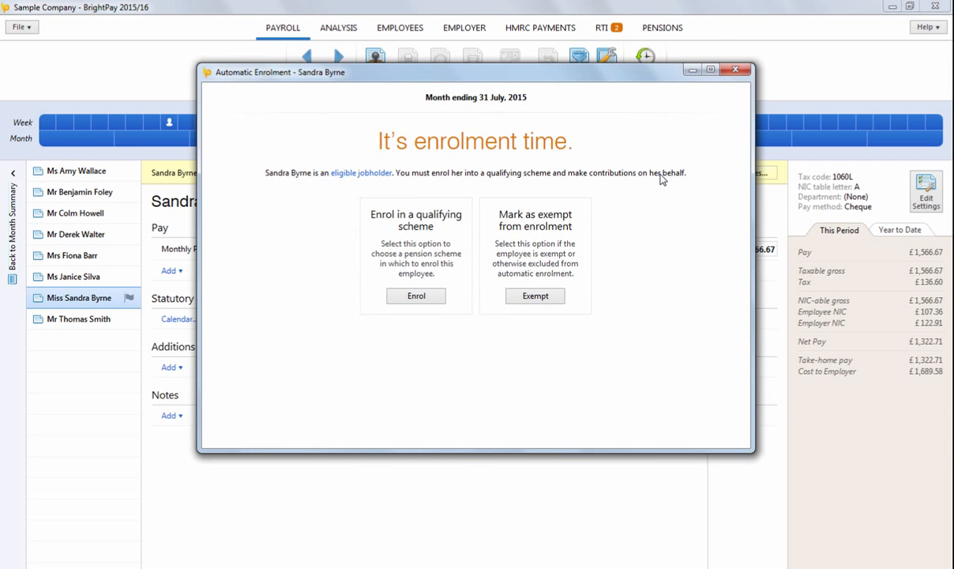